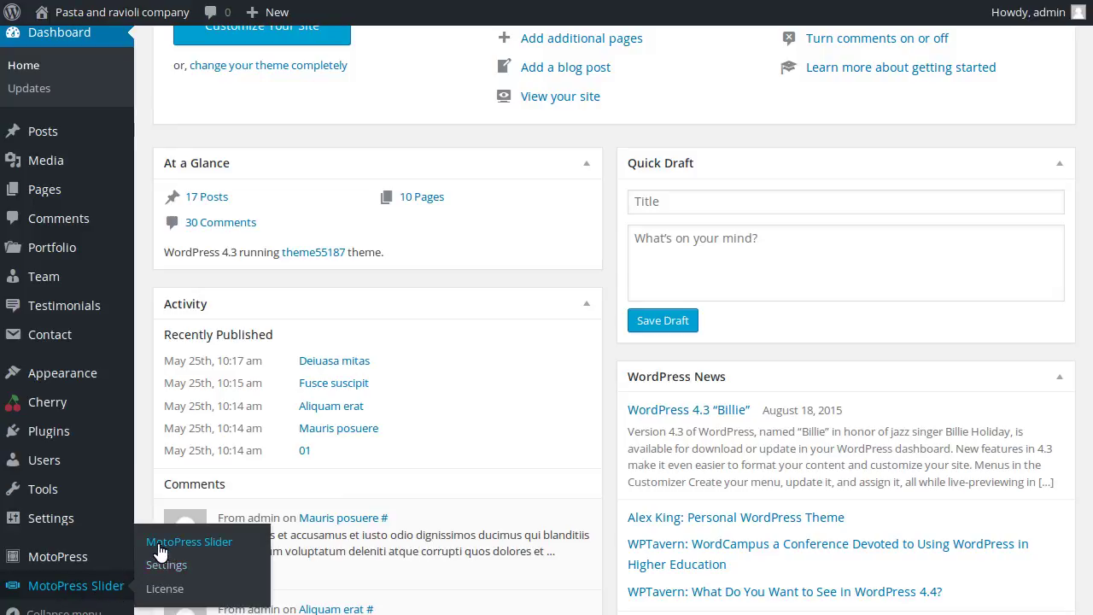
- Open Slide-1 of the MotoPress slider for editing and remove its background image by switching the image source to External URL
click(159, 551)
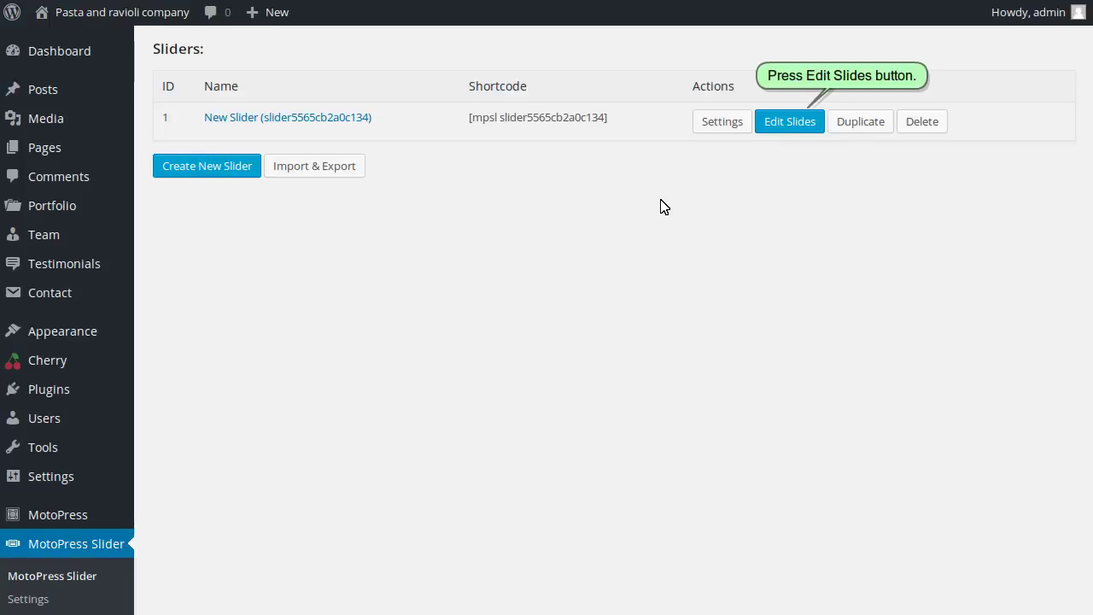
click(776, 130)
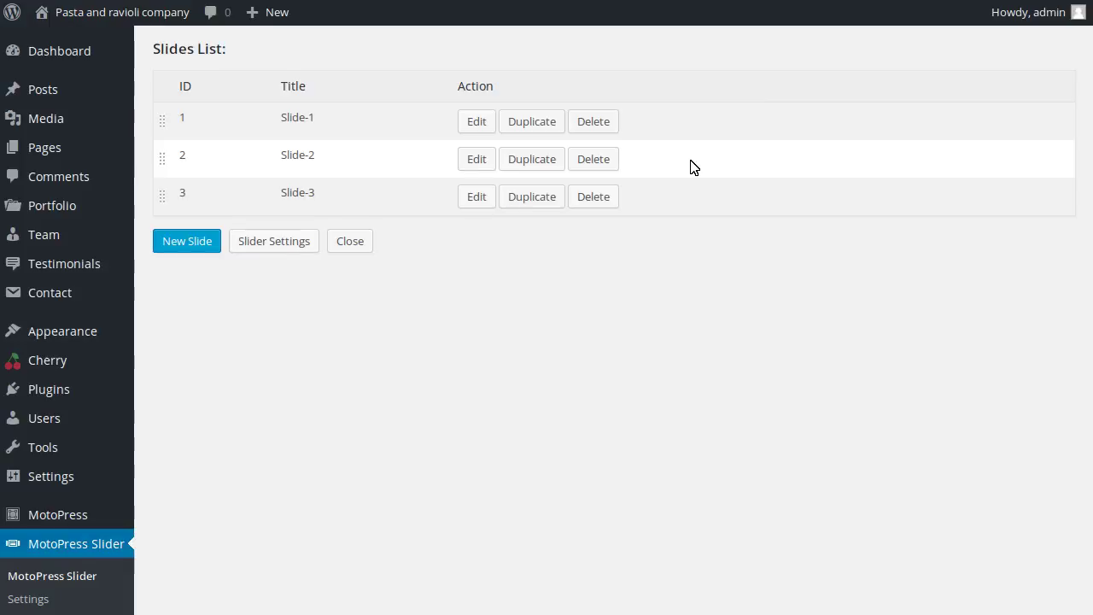
click(476, 126)
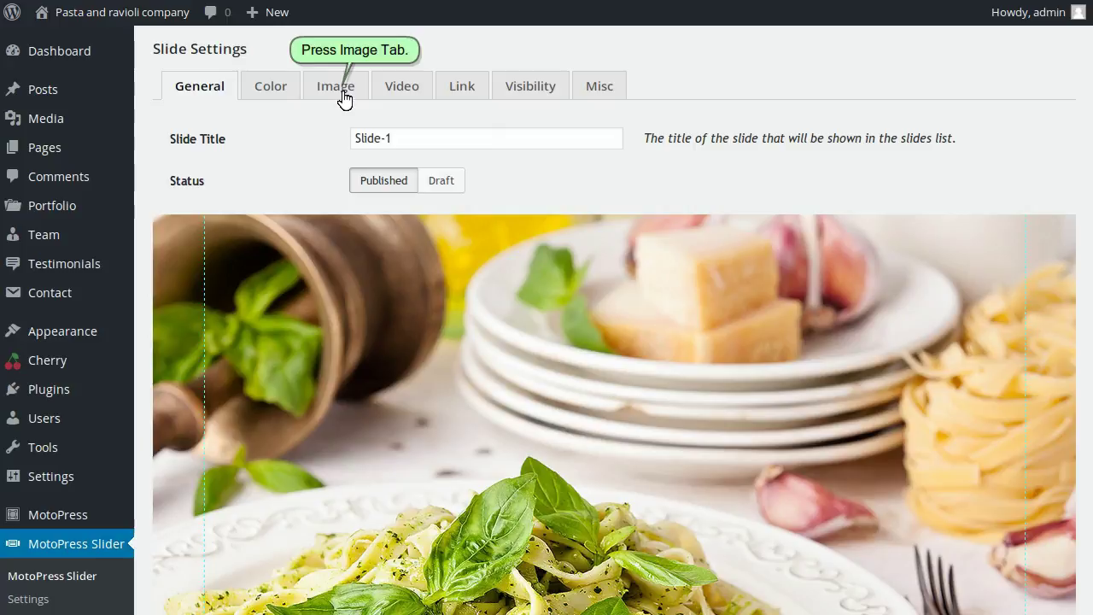
click(345, 100)
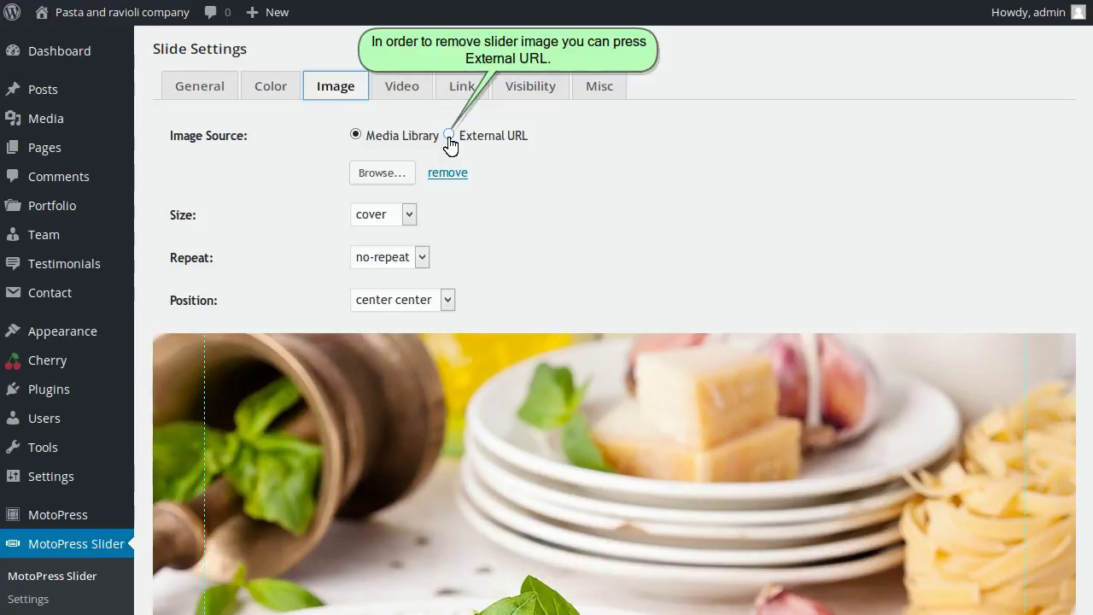
click(449, 137)
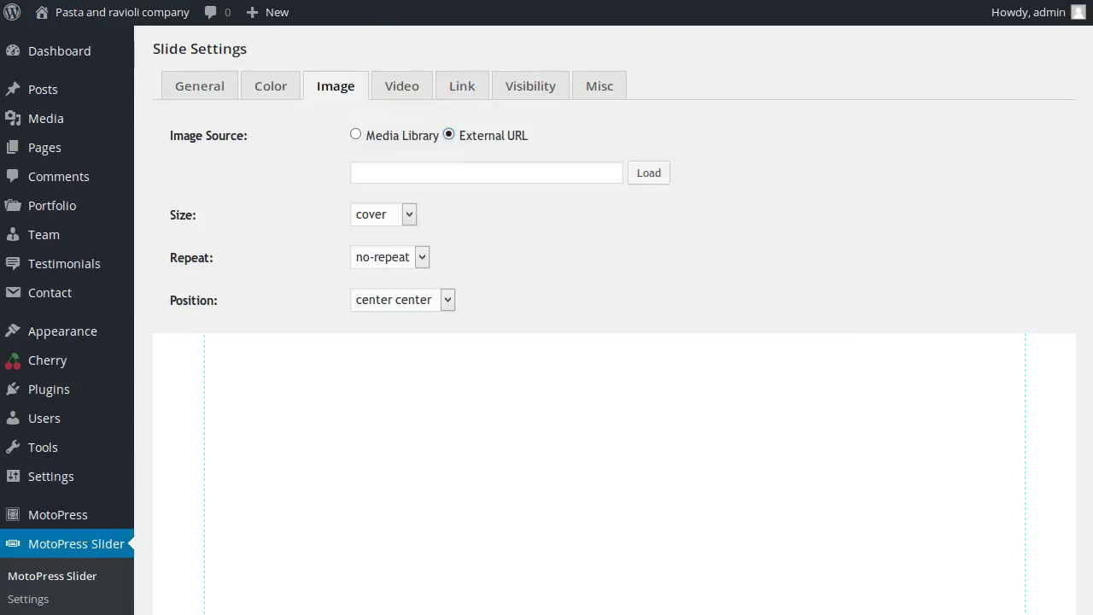
scroll(920, 523, down, 5)
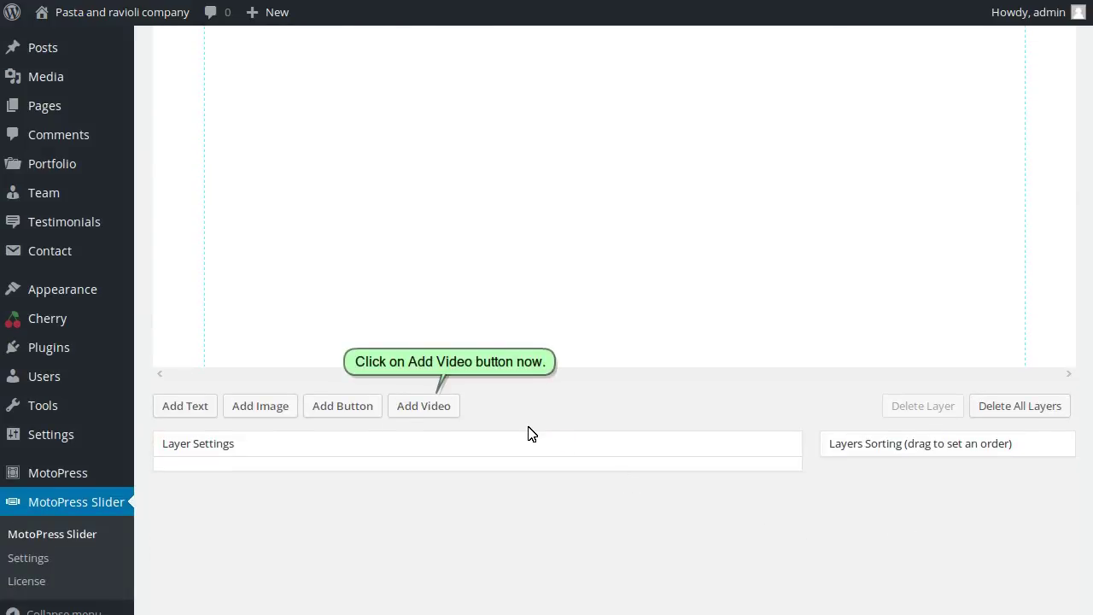
click(455, 416)
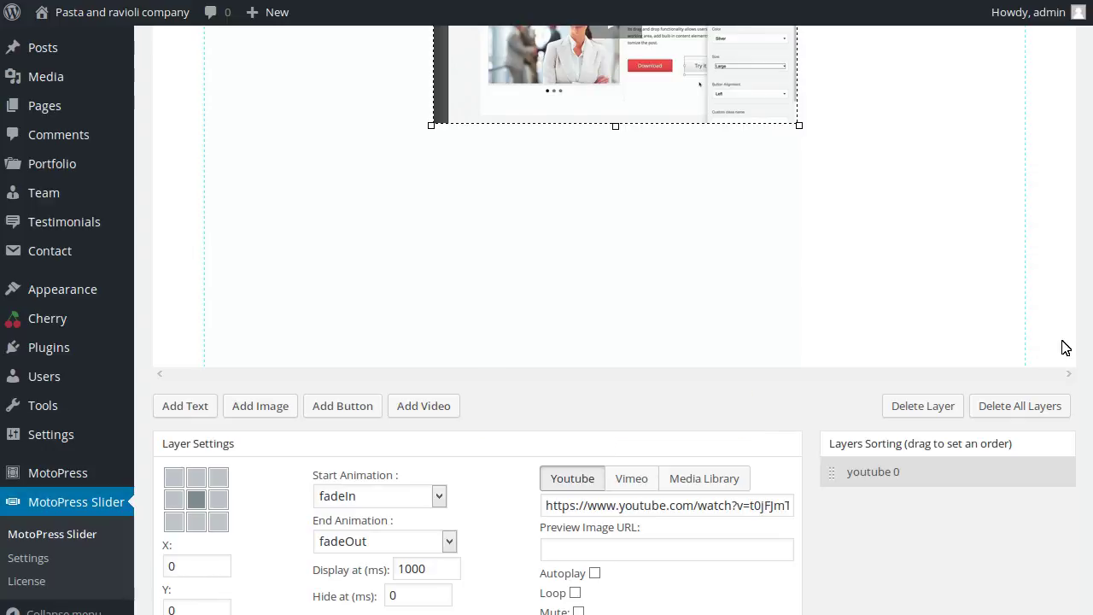
click(632, 485)
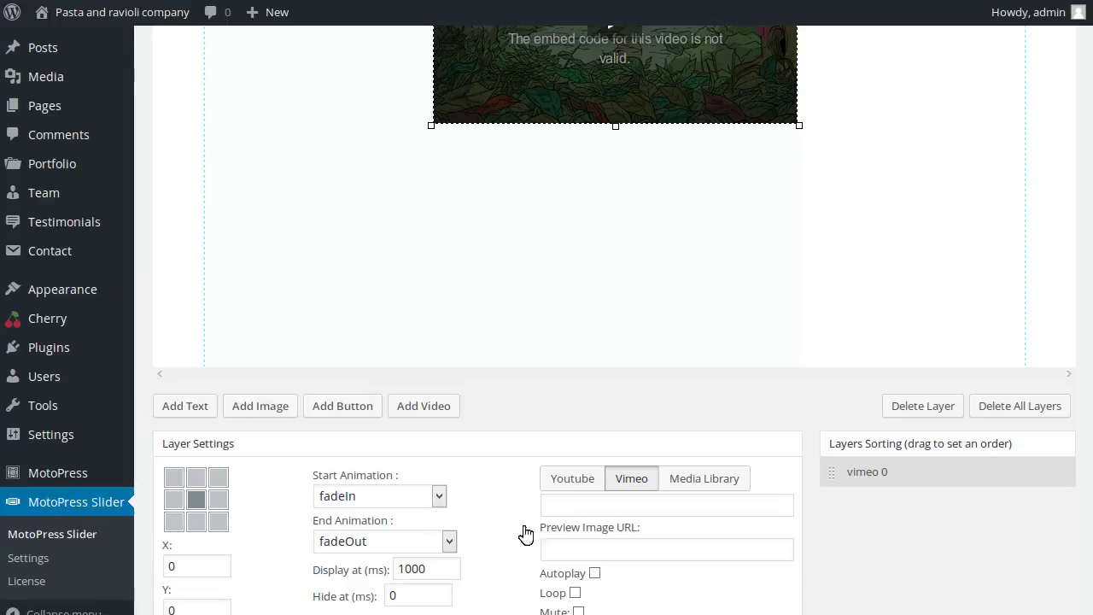
click(563, 507)
text(https://vimeo.com/51618708)
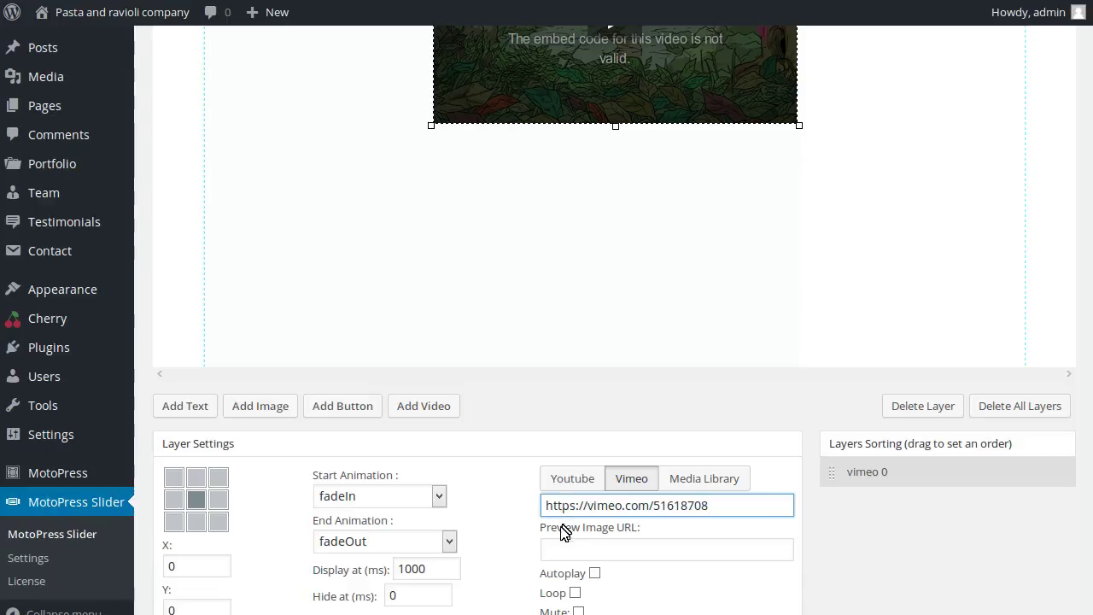
click(596, 574)
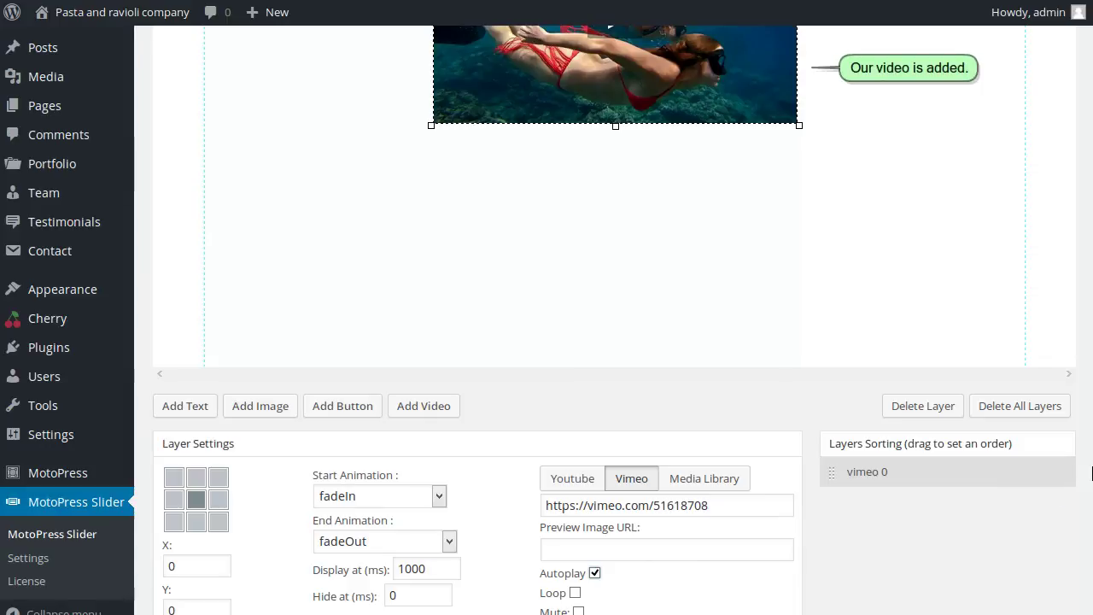
- Align the diving video layer to the bottom-right corner of the slide
scroll(1091, 474, up, 5)
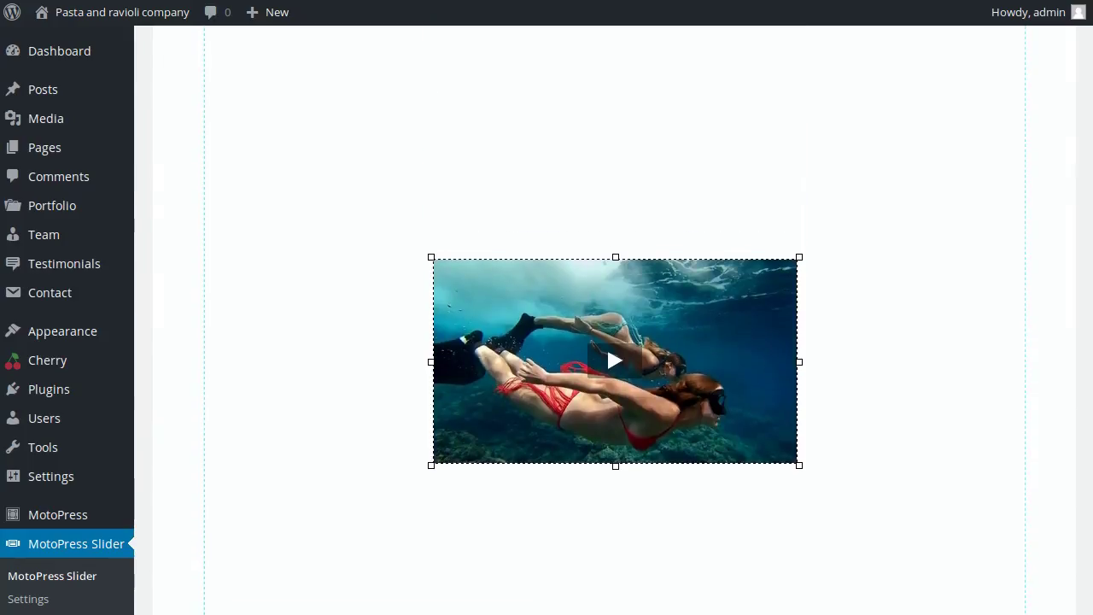
scroll(1076, 316, up, 2)
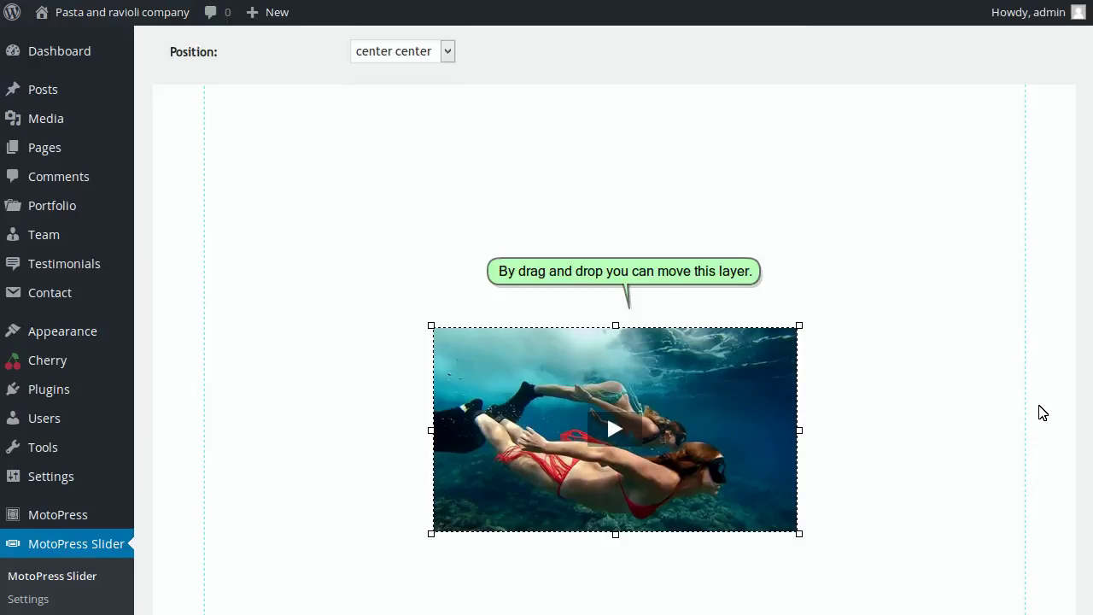
scroll(940, 469, down, 5)
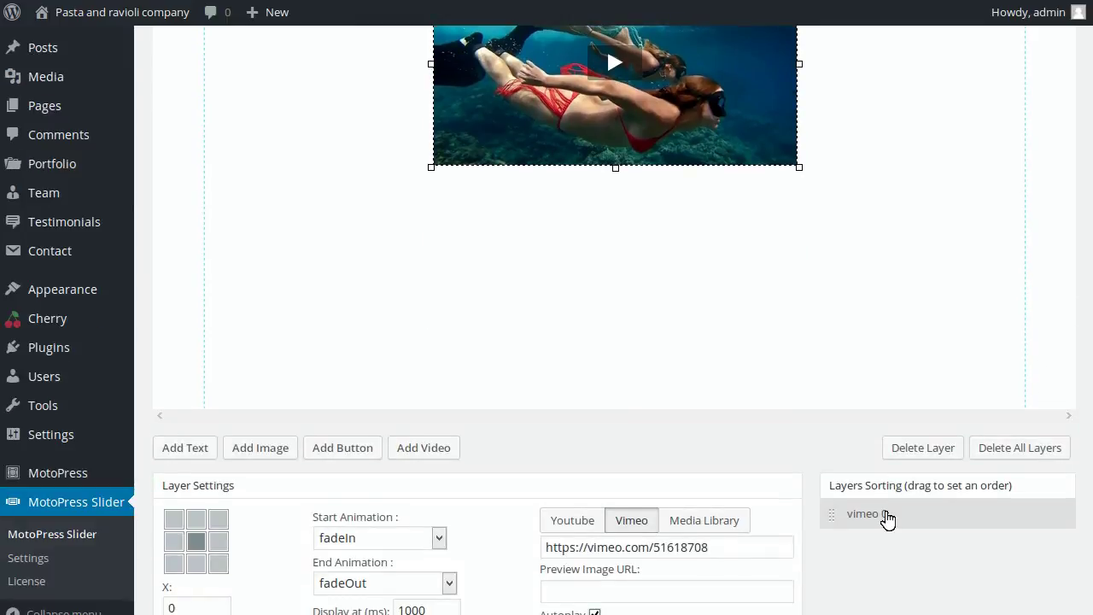
click(173, 519)
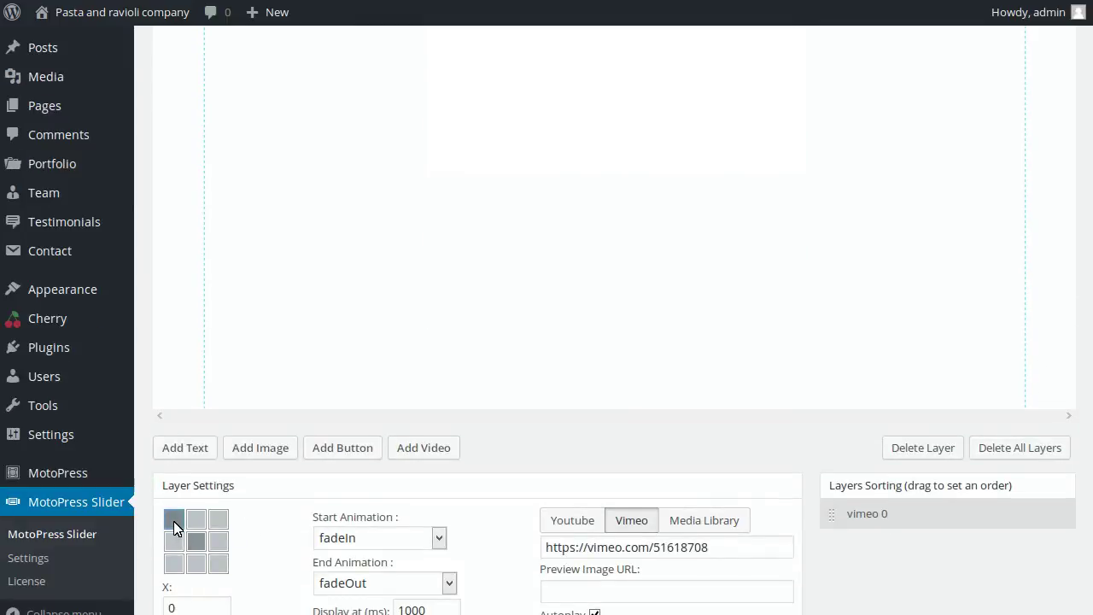
click(220, 545)
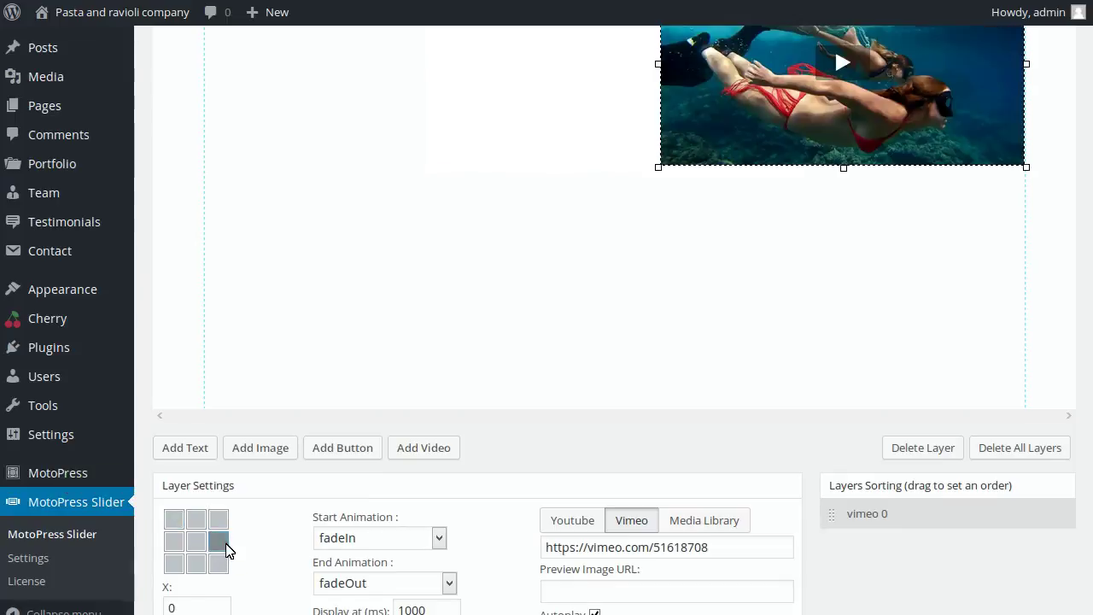
click(220, 565)
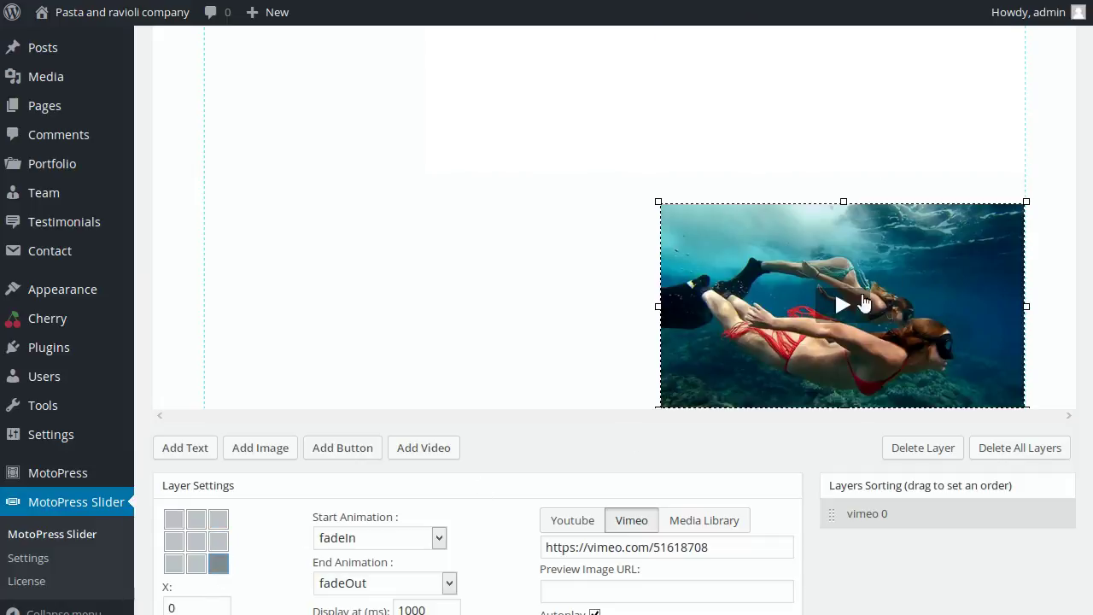
- Enlarge the diving video layer to about 511 × 330 and place it in the slide's upper-left area, anchored top centre
drag(1044, 307, 1076, 295)
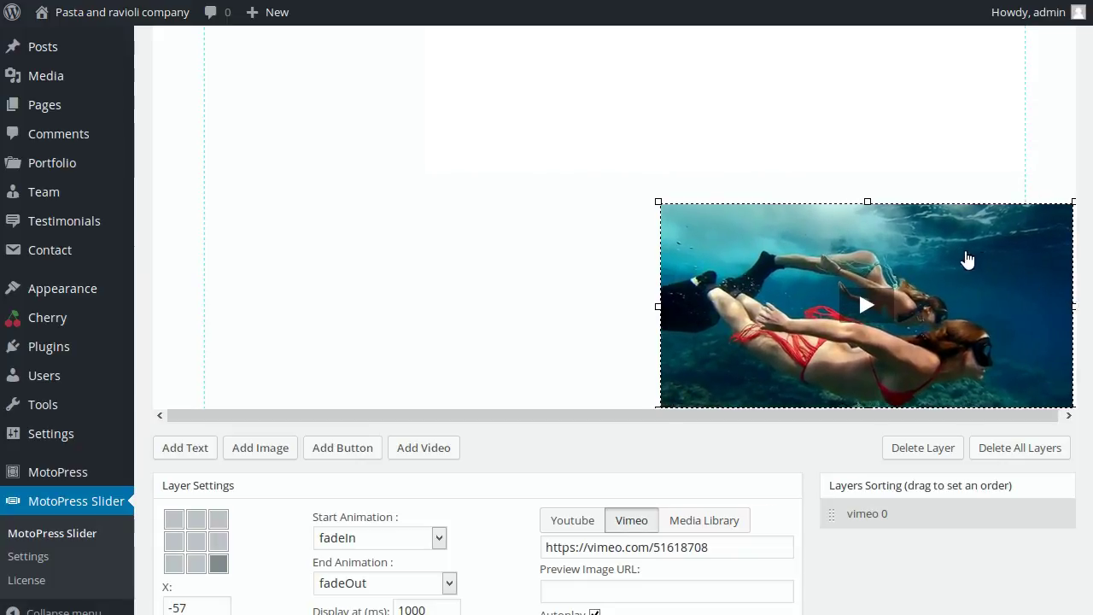
drag(916, 272, 924, 278)
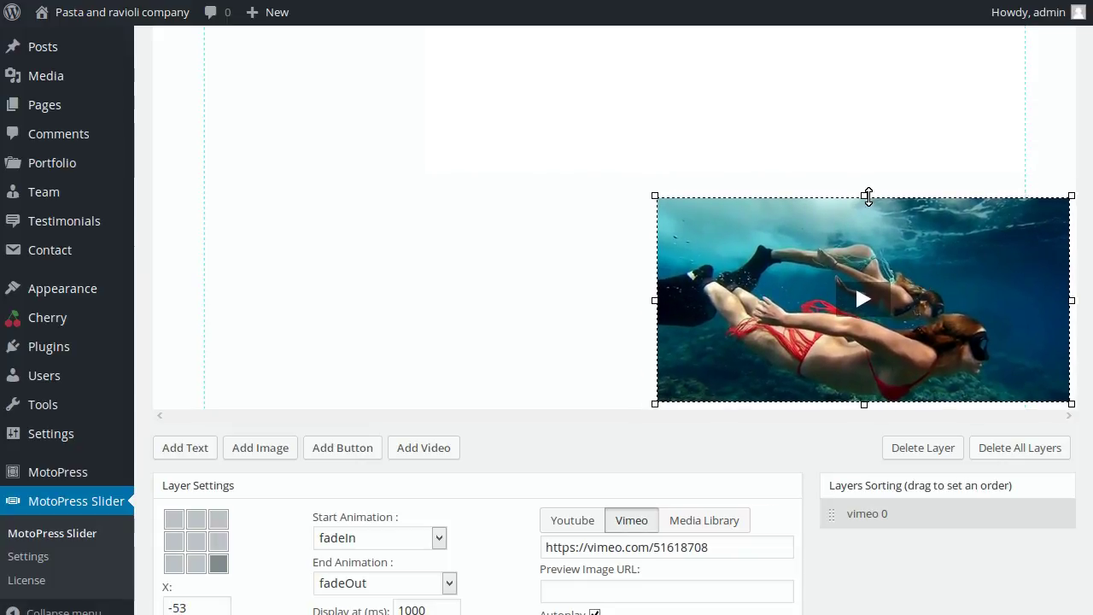
drag(864, 191, 860, 158)
scroll(859, 159, down, 3)
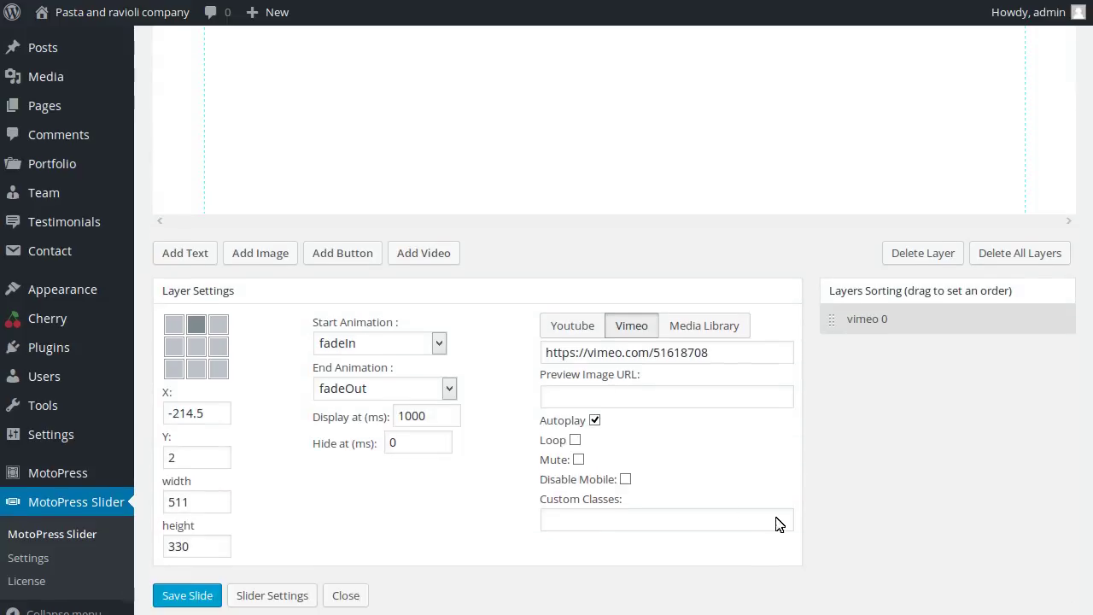
click(436, 256)
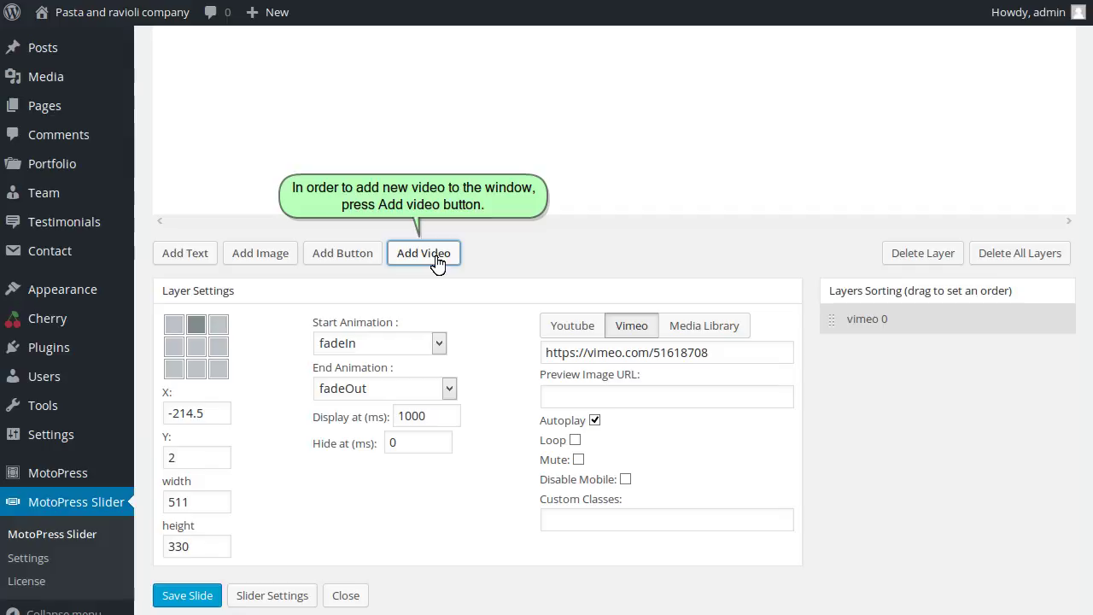
click(435, 258)
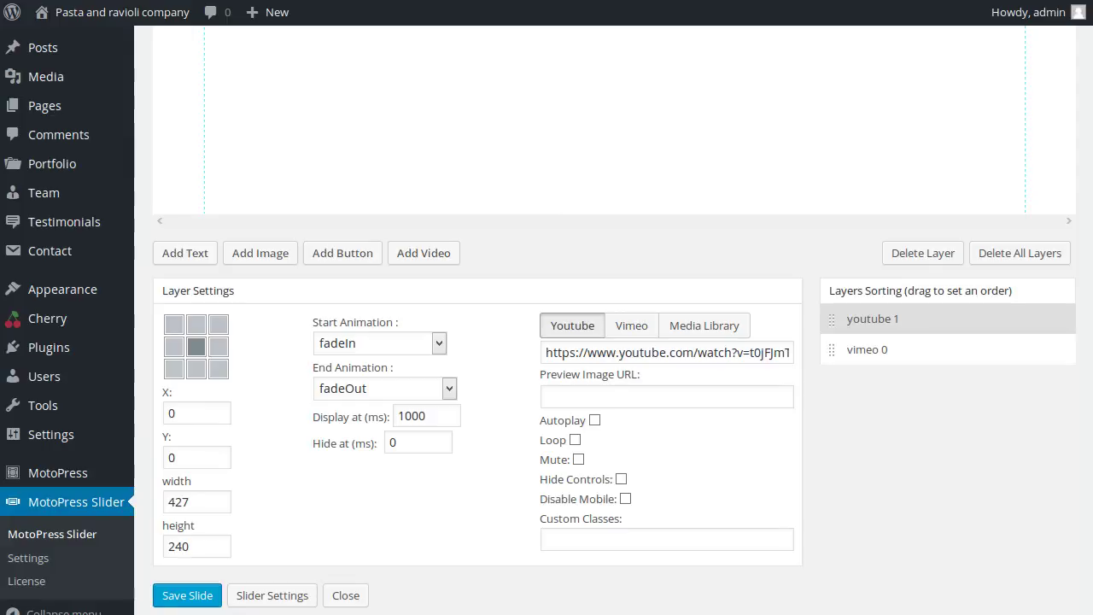
click(563, 353)
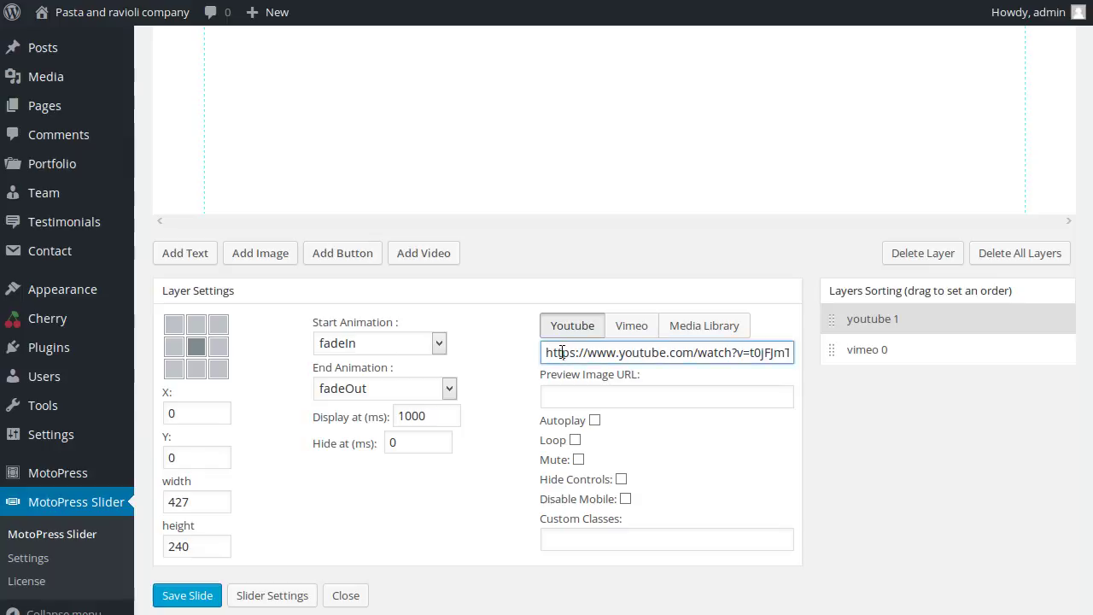
key(ctrl+a)
key(ctrl+v)
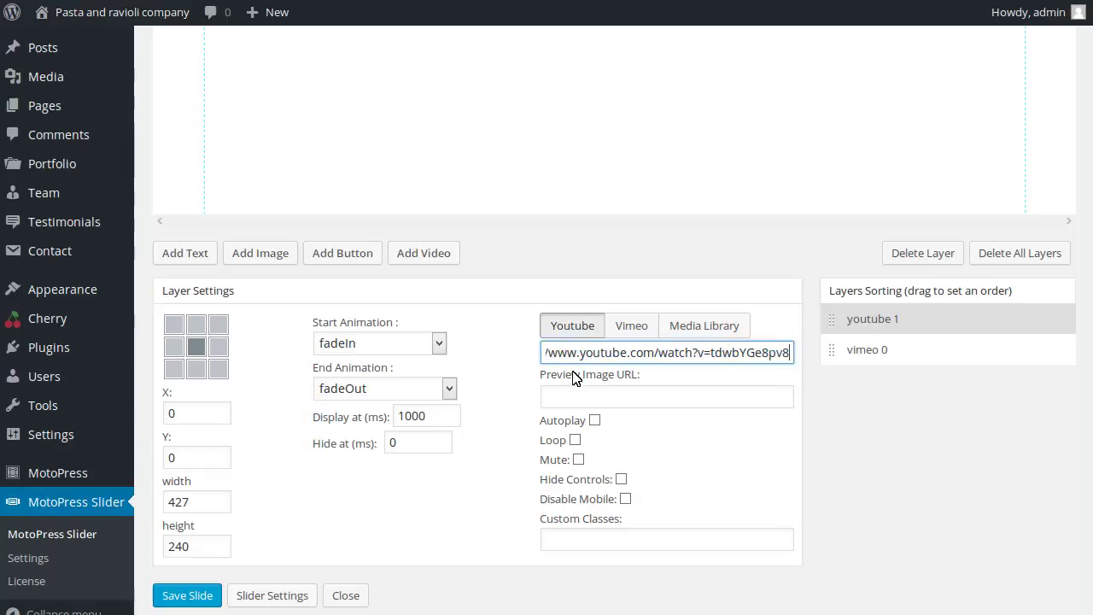
click(595, 421)
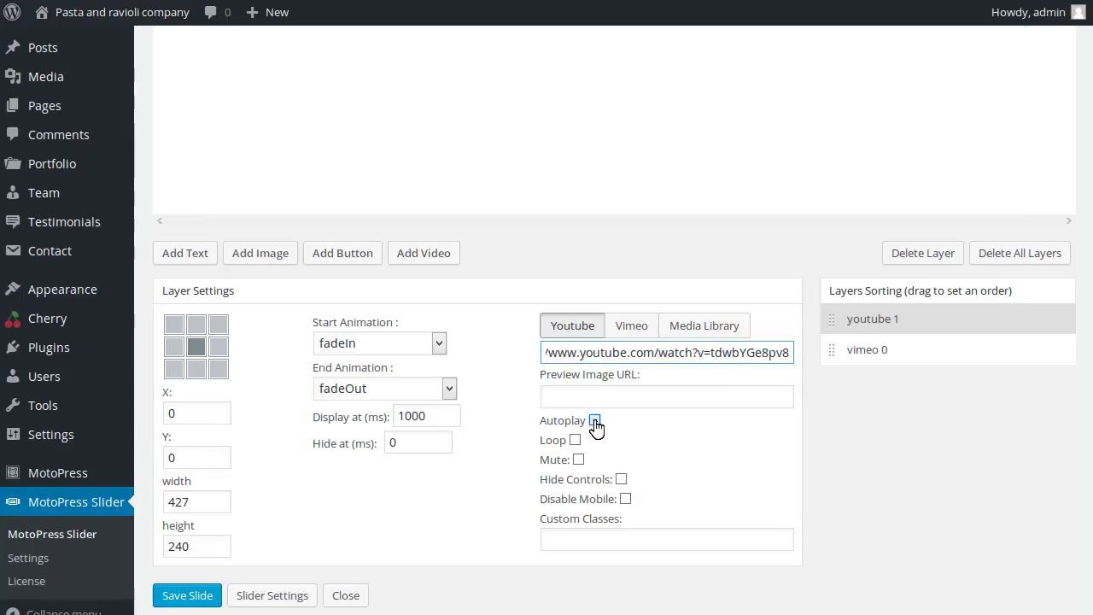
- Align the YouTube layer top right and enlarge it to the slide's edge, then widen the diving video to about 583 so they meet
click(219, 324)
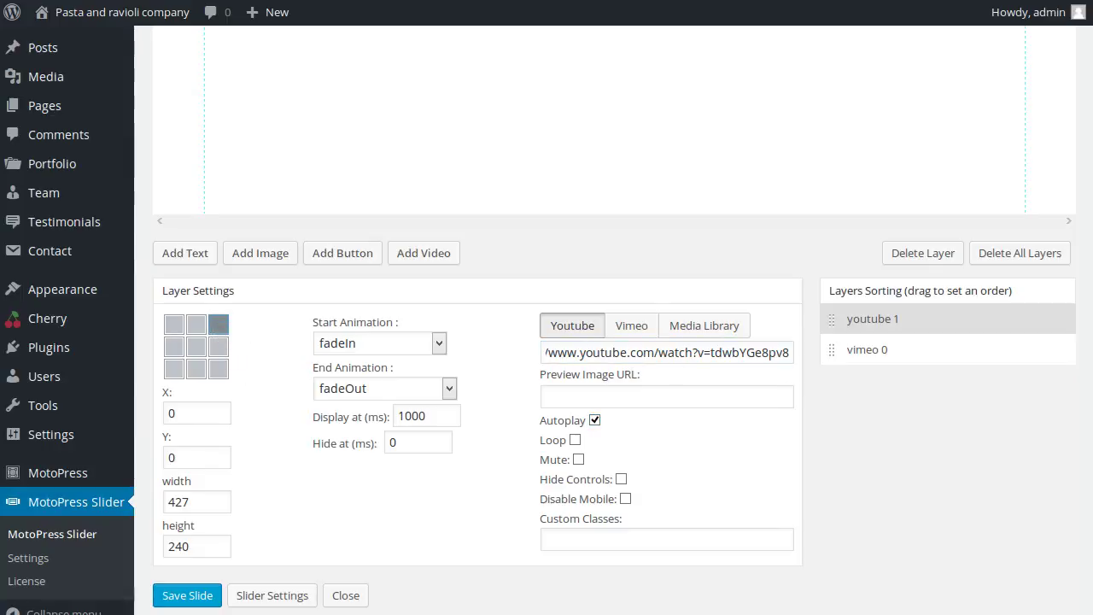
scroll(1028, 198, up, 8)
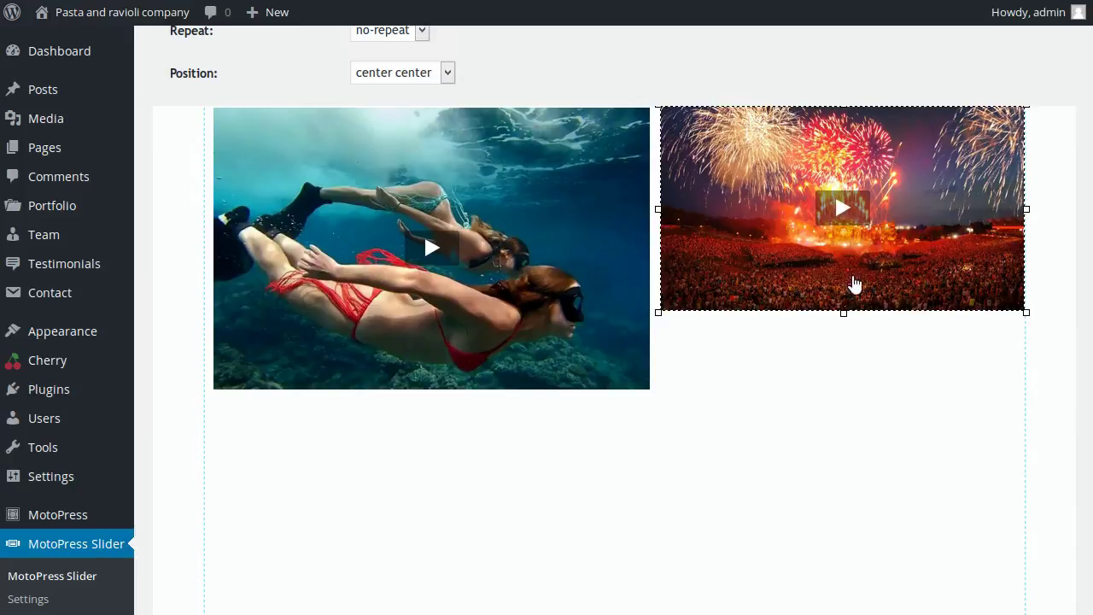
drag(844, 313, 852, 353)
drag(1031, 229, 1076, 229)
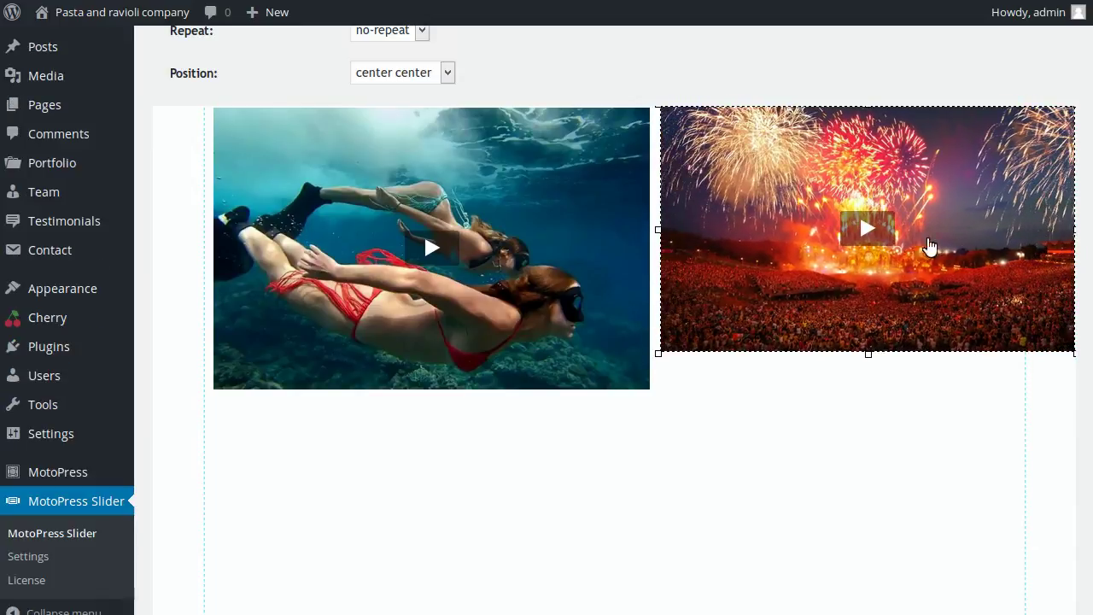
drag(658, 353, 653, 394)
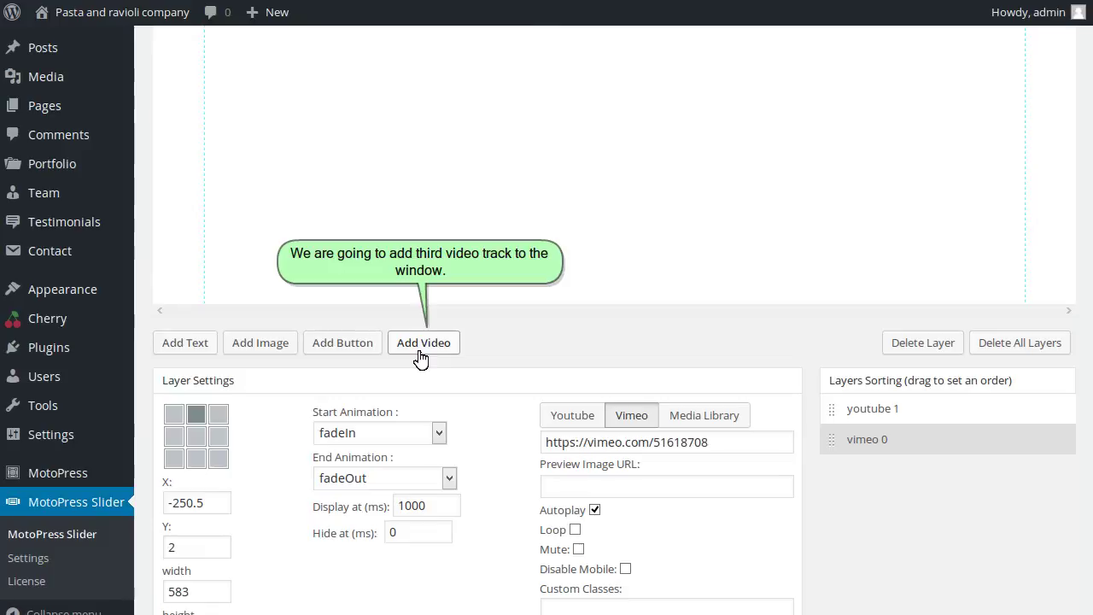
click(419, 350)
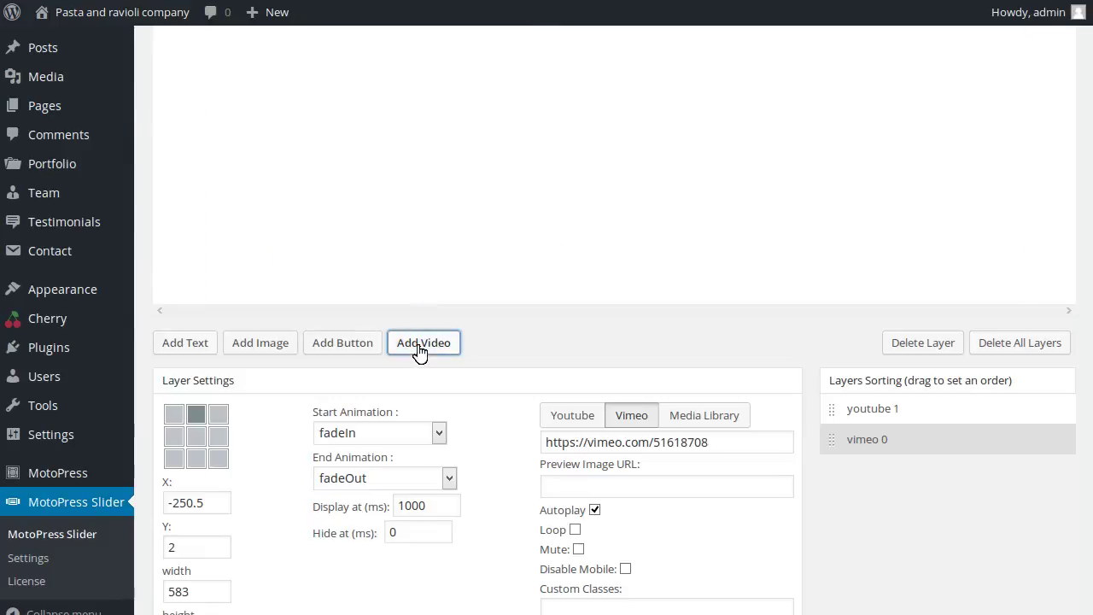
click(419, 350)
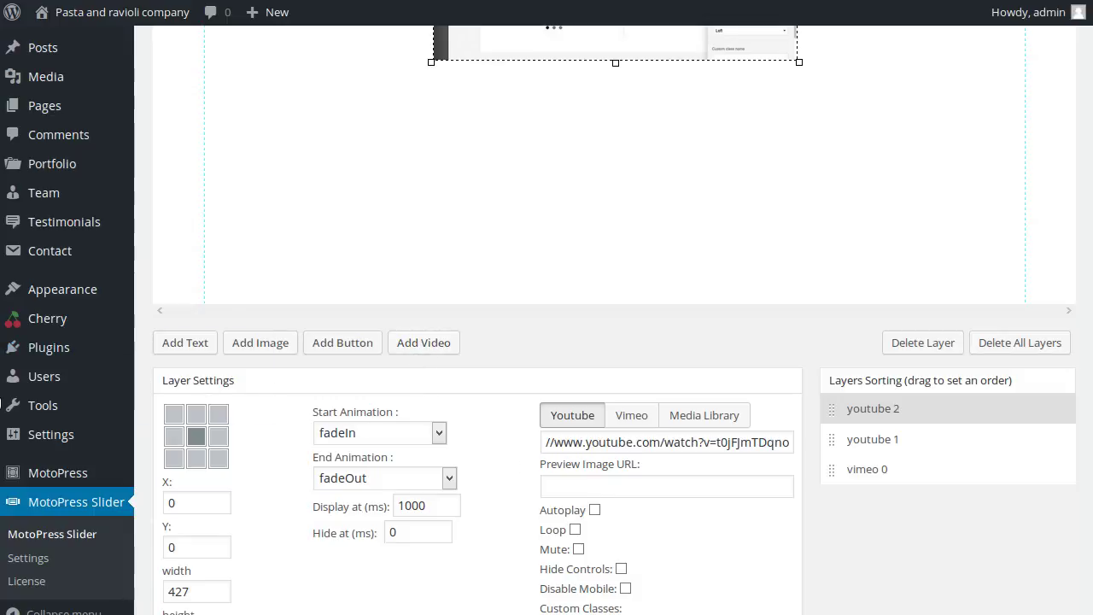
click(631, 417)
click(600, 443)
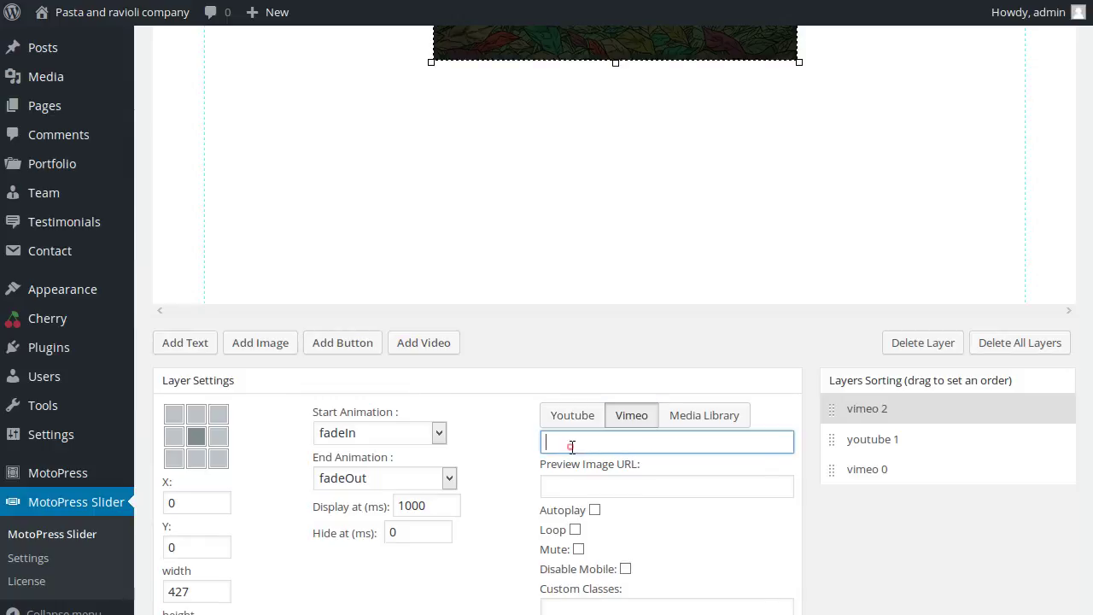
right_click(569, 442)
click(620, 518)
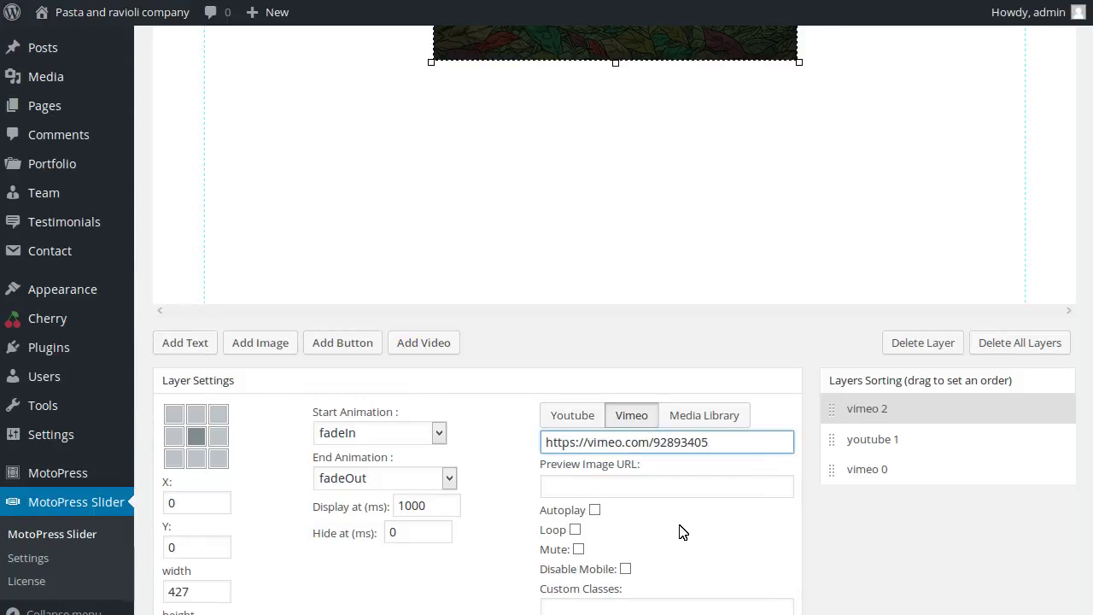
click(594, 511)
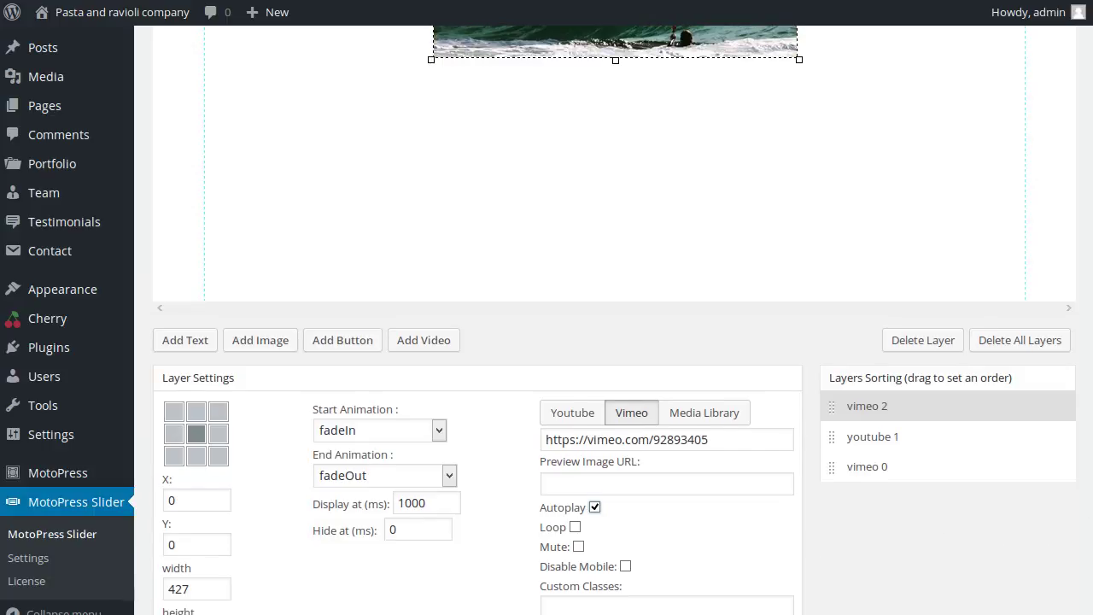
- Align the wave video layer bottom right, move it directly under the concert video and enlarge it to the slide's right edge
click(218, 456)
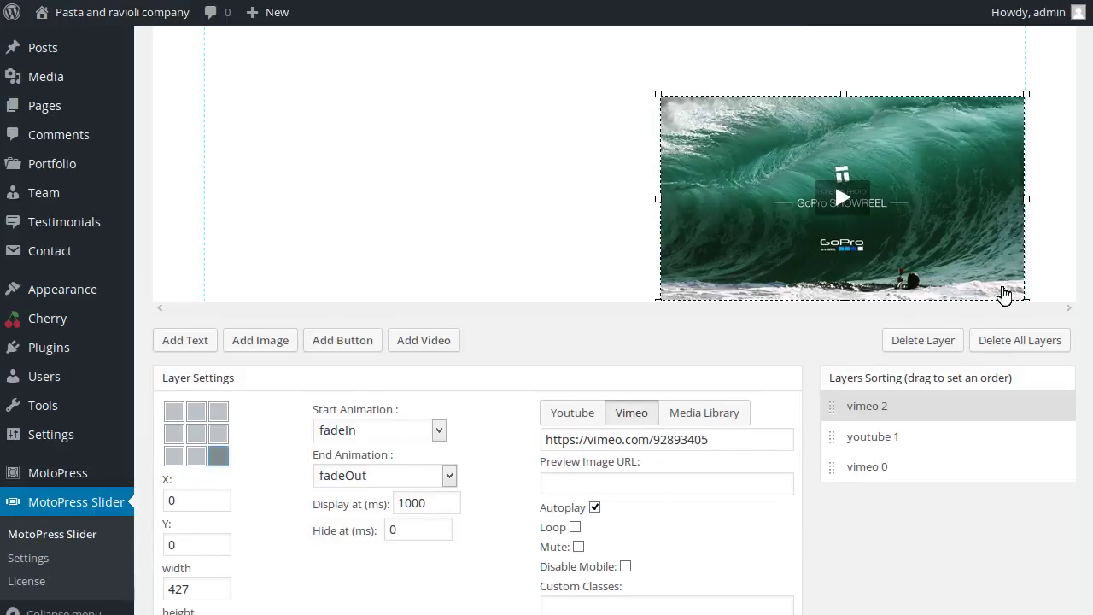
scroll(905, 386, up, 5)
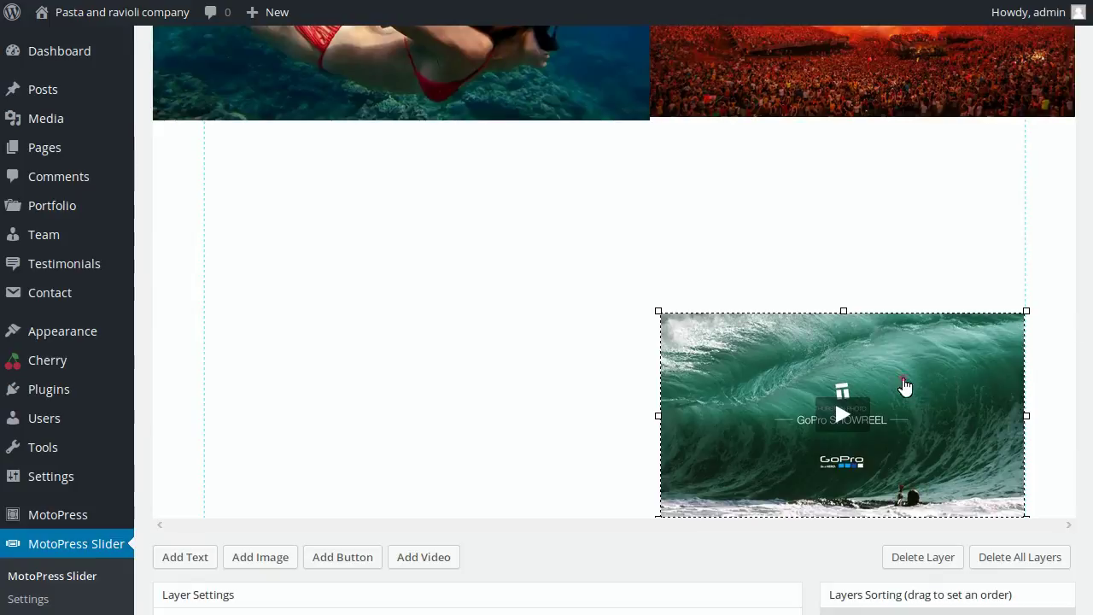
drag(905, 386, 890, 210)
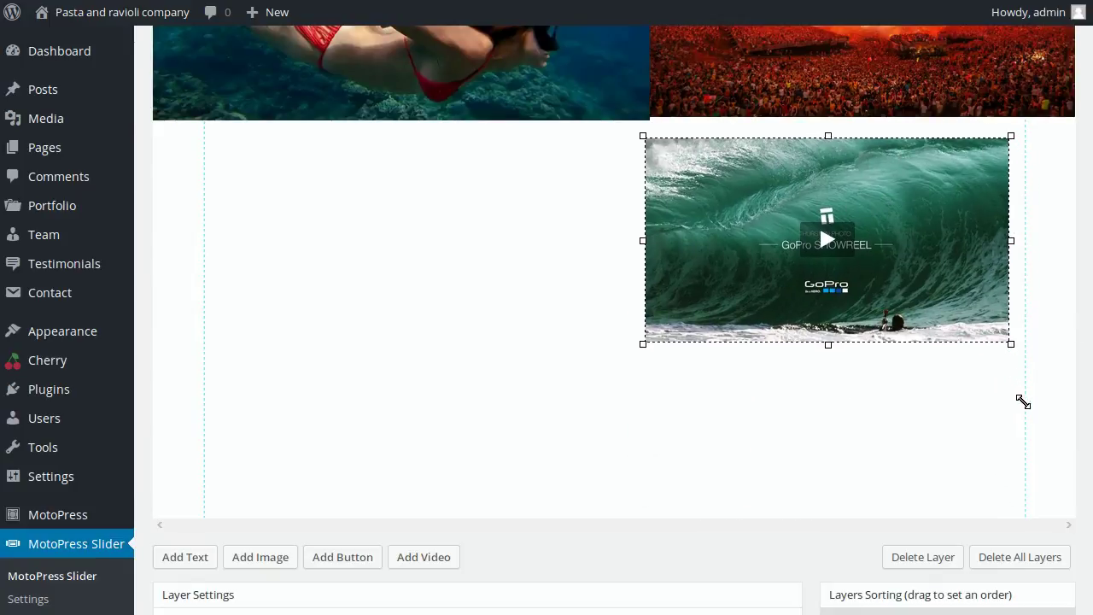
drag(1023, 402, 998, 413)
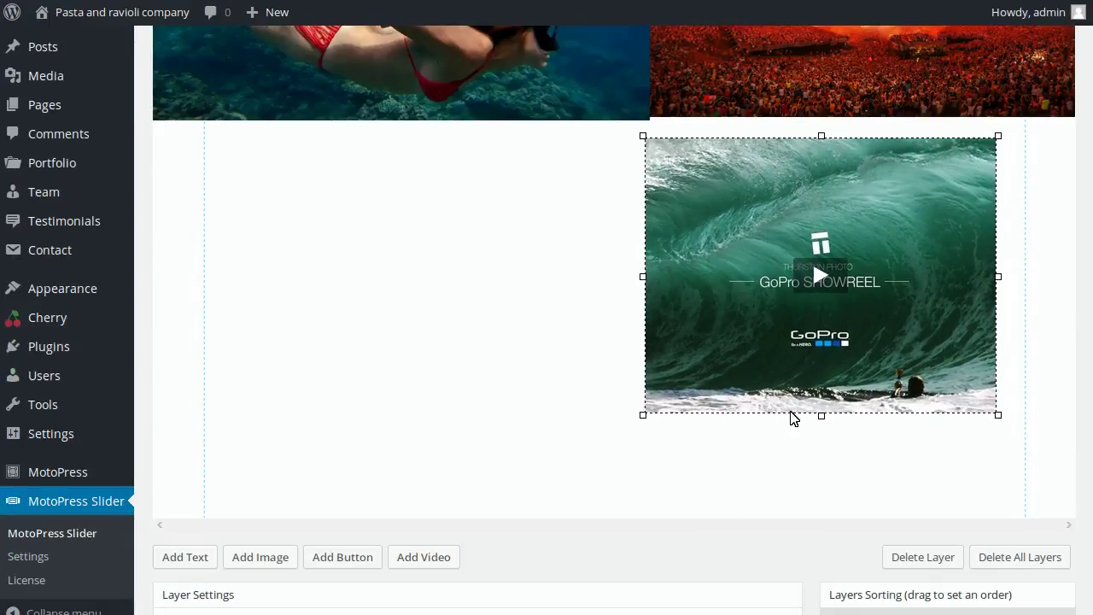
drag(822, 418, 842, 486)
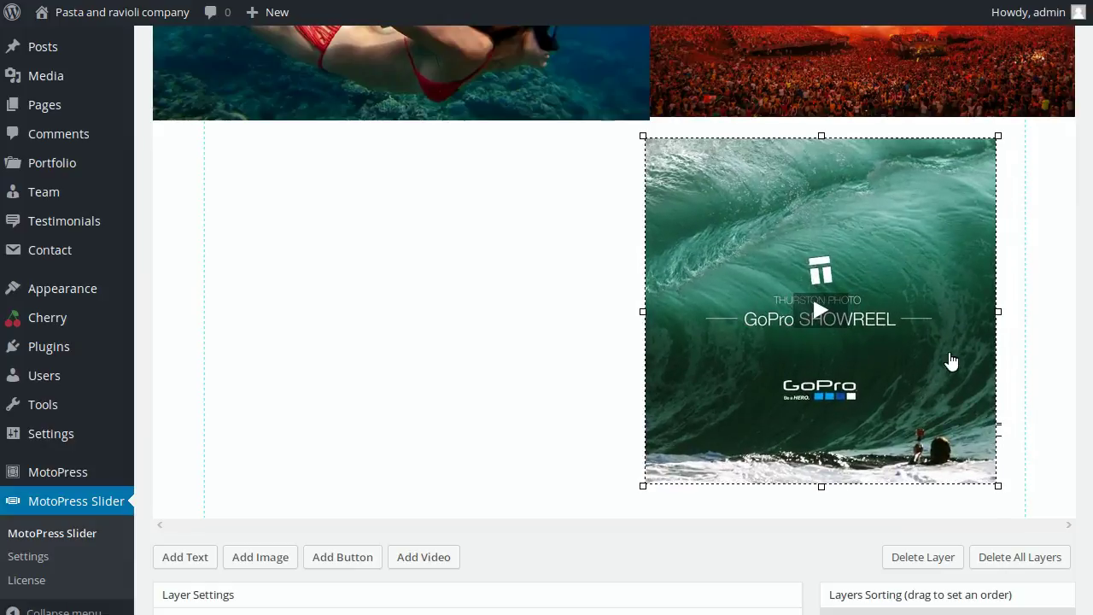
drag(999, 311, 1078, 311)
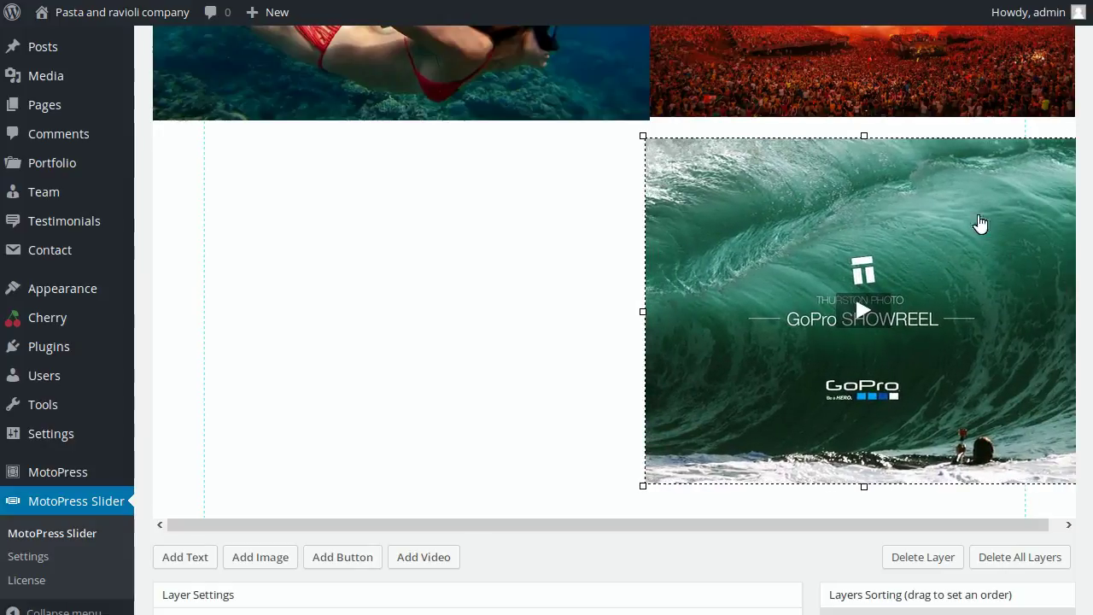
drag(864, 136, 863, 116)
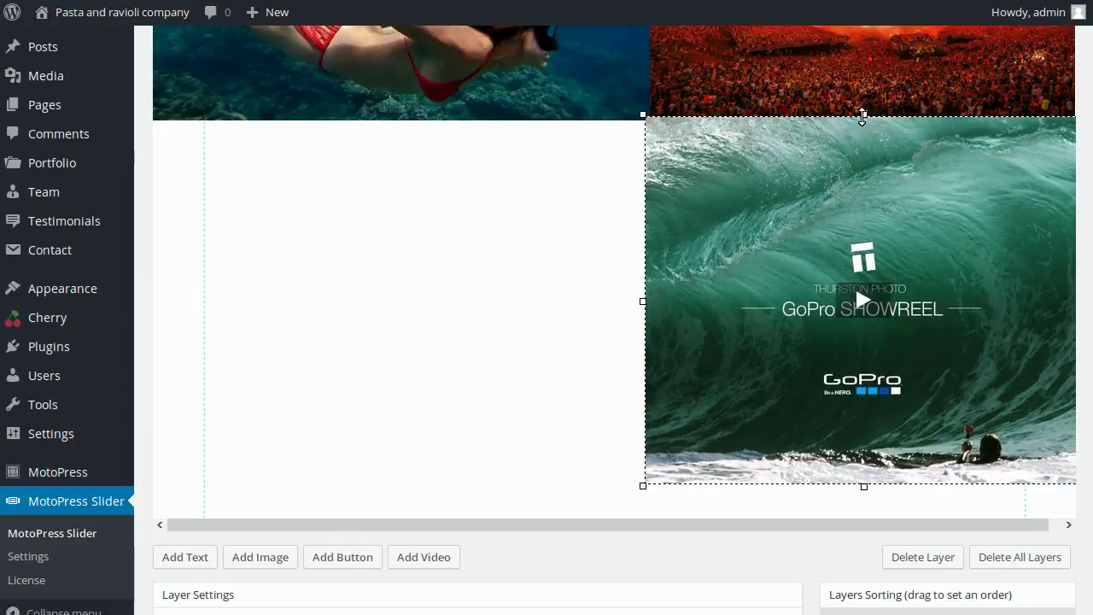
scroll(598, 341, down, 2)
click(421, 373)
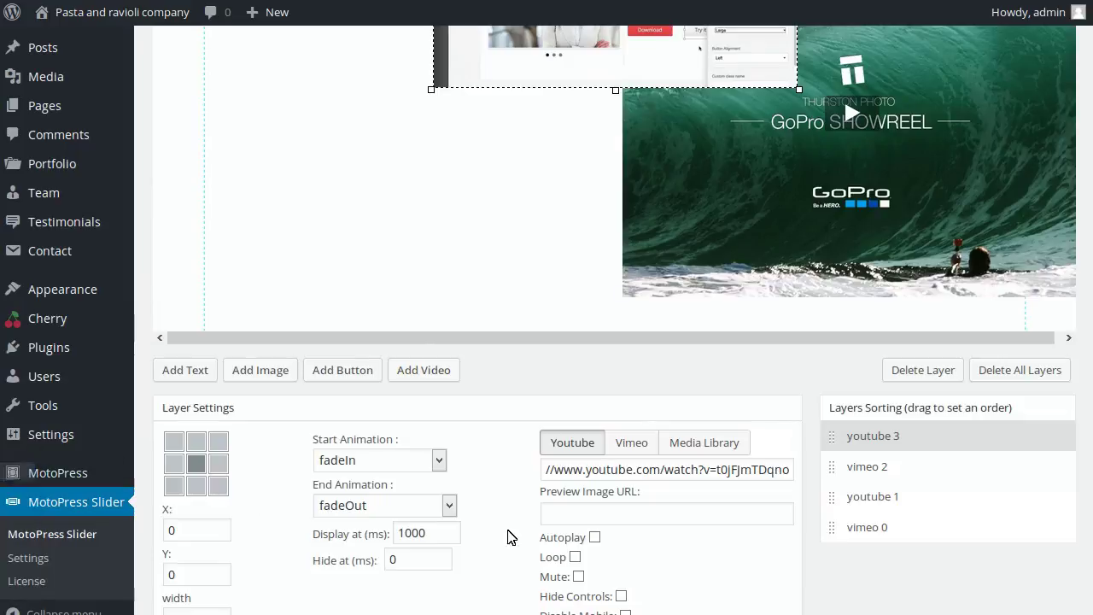
click(613, 514)
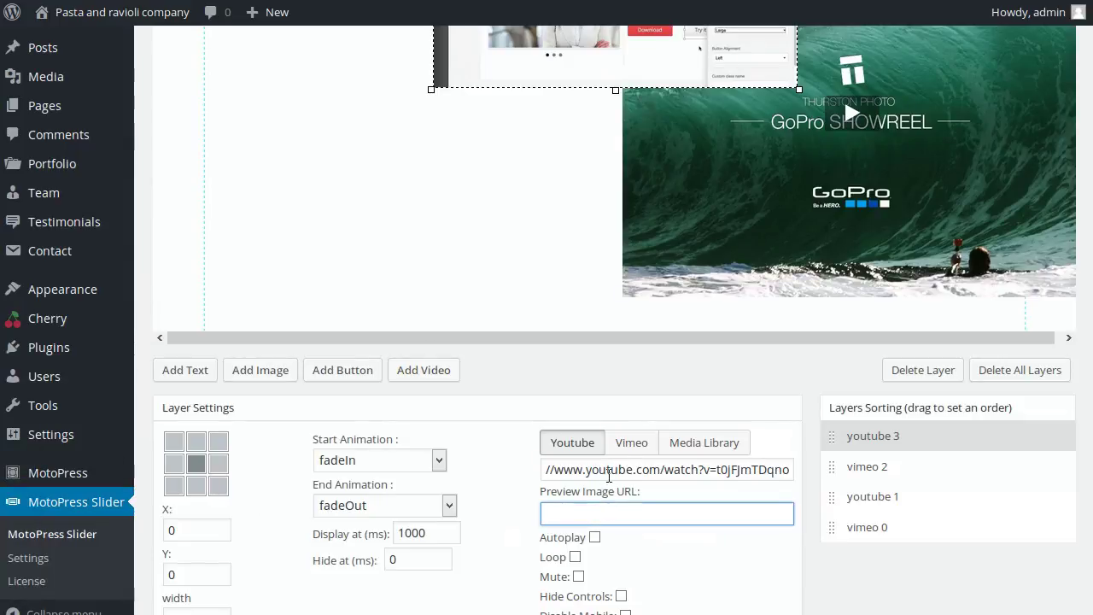
triple_click(609, 469)
text(https://www.youtube.com/watch?v=wTcNtgA6gHs)
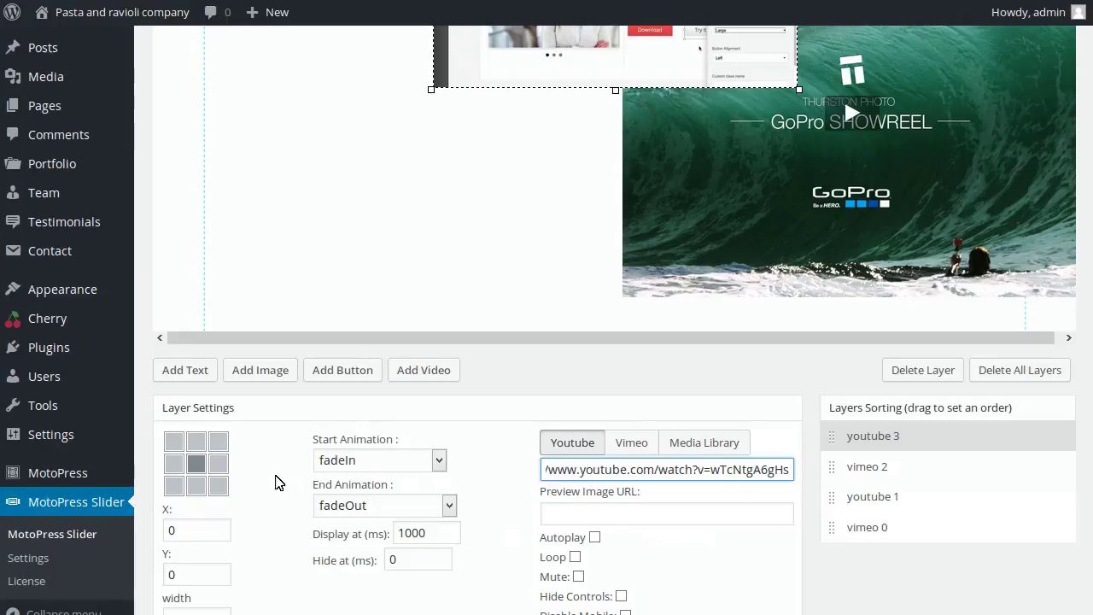
- Anchor the volcano video layer bottom left, place it under the diving video and enlarge it to about 565 wide, reaching the slide's left edge
click(174, 468)
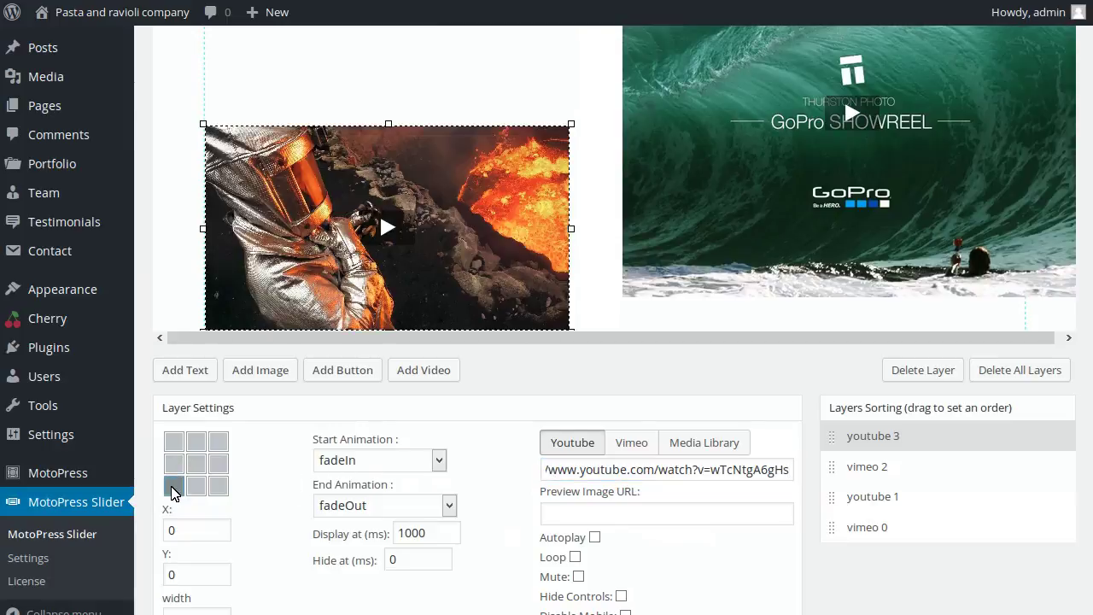
scroll(549, 307, up, 3)
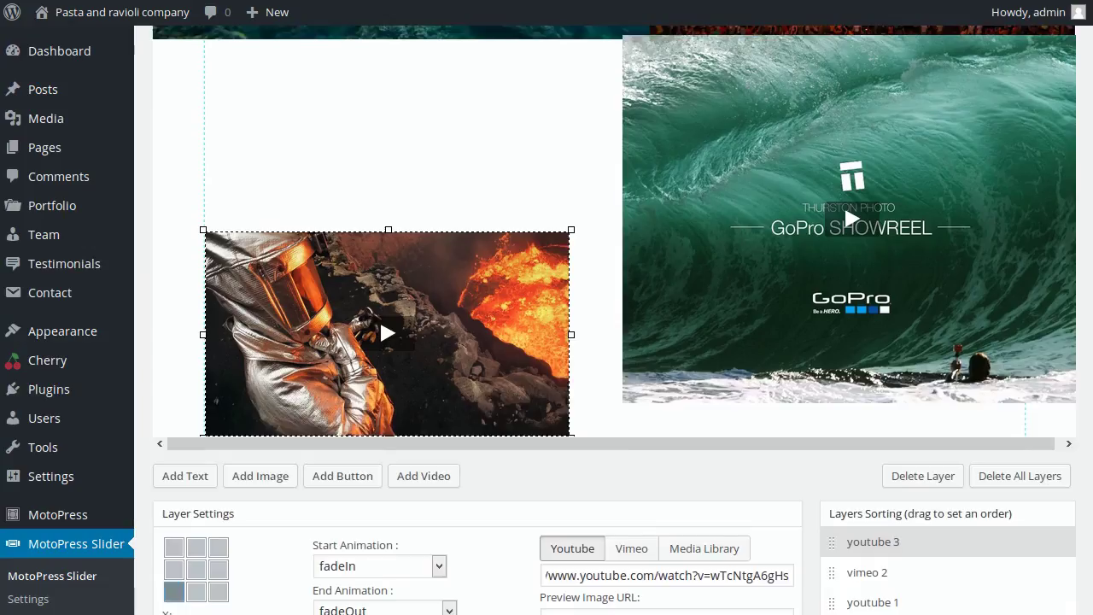
drag(384, 337, 338, 153)
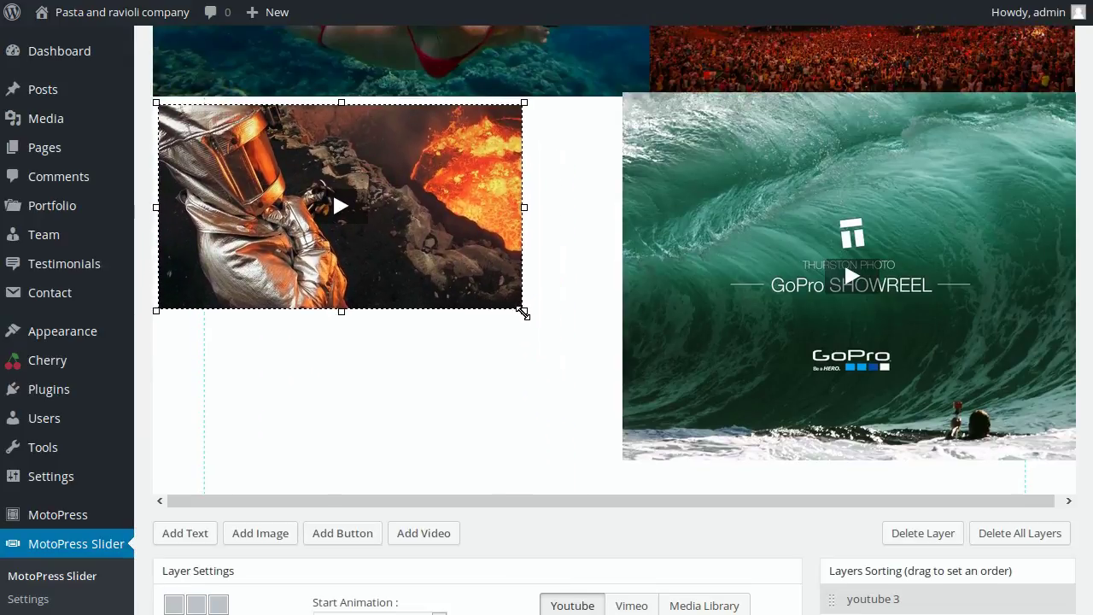
drag(534, 329, 634, 492)
drag(334, 173, 337, 162)
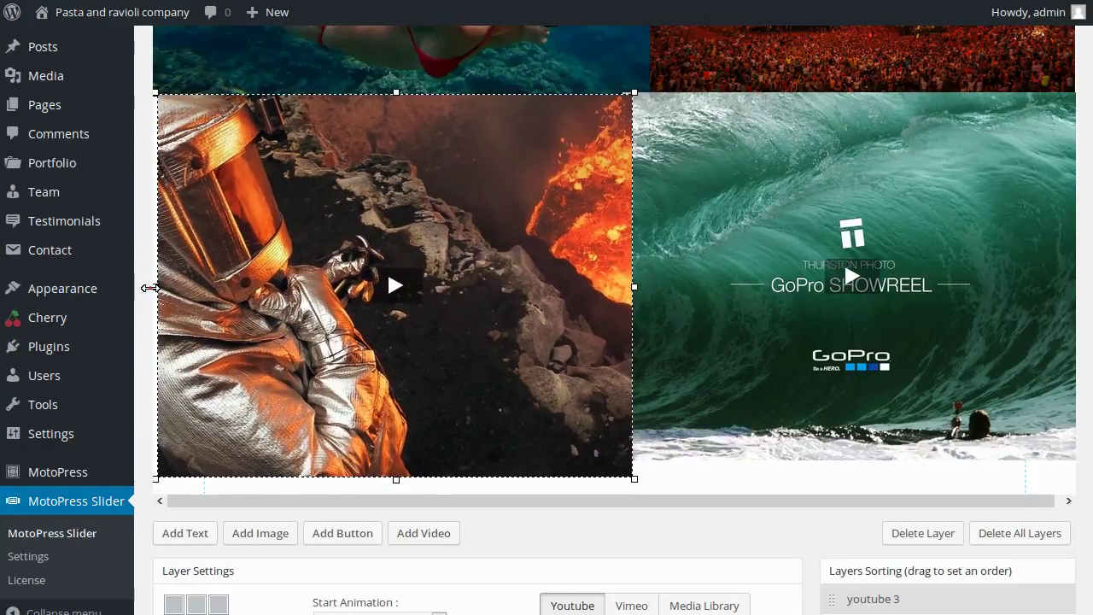
drag(150, 288, 145, 289)
- Extend the wave video layer downward to line up with the volcano video's lower edge, at a width of about 539
click(768, 376)
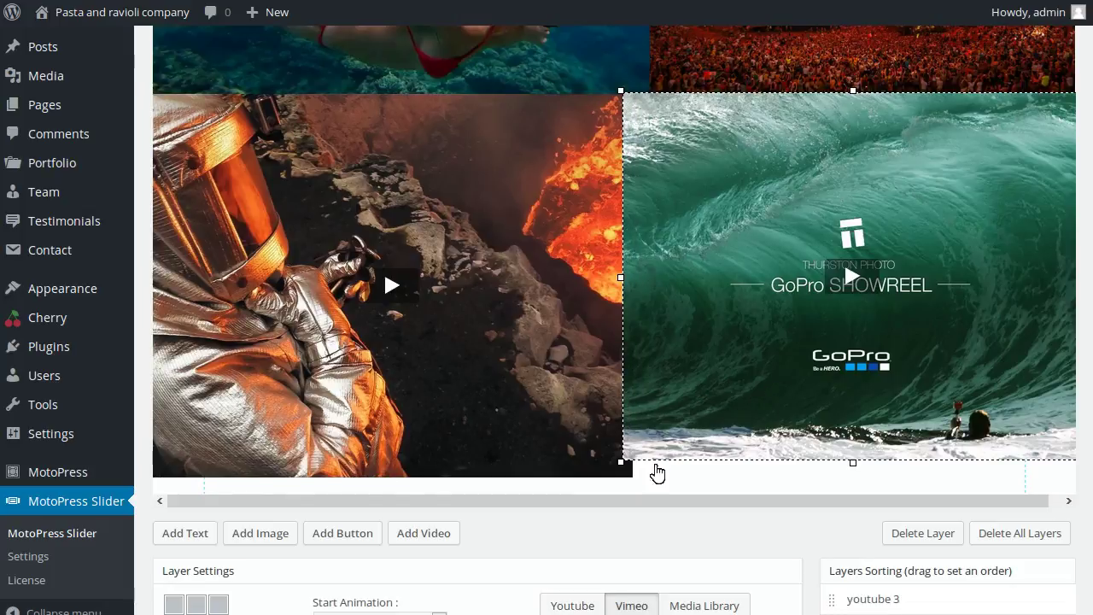
drag(621, 462, 619, 480)
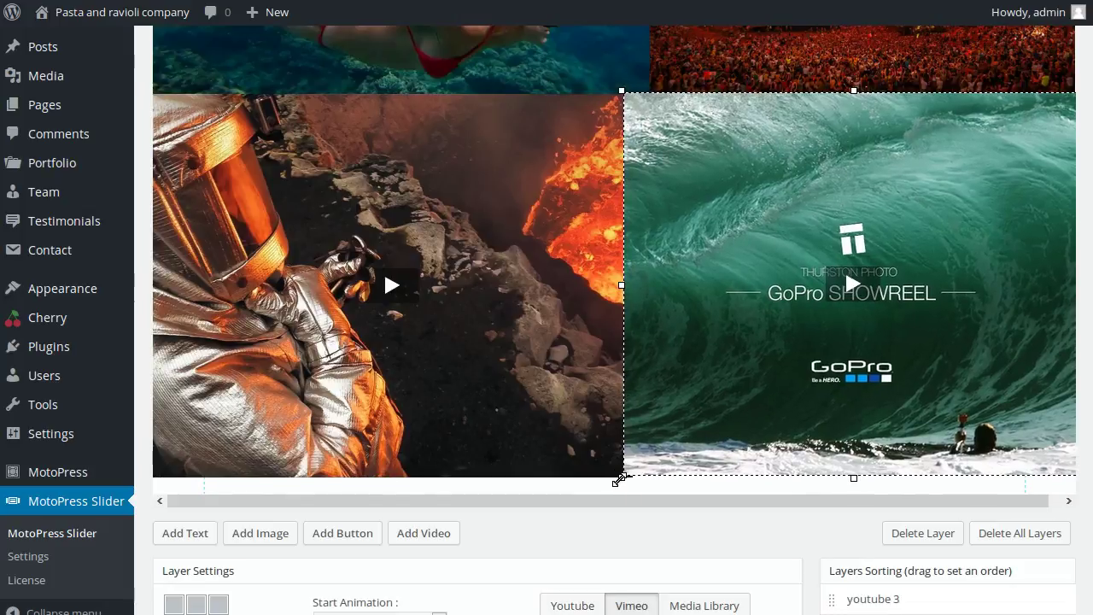
scroll(614, 307, down, 2)
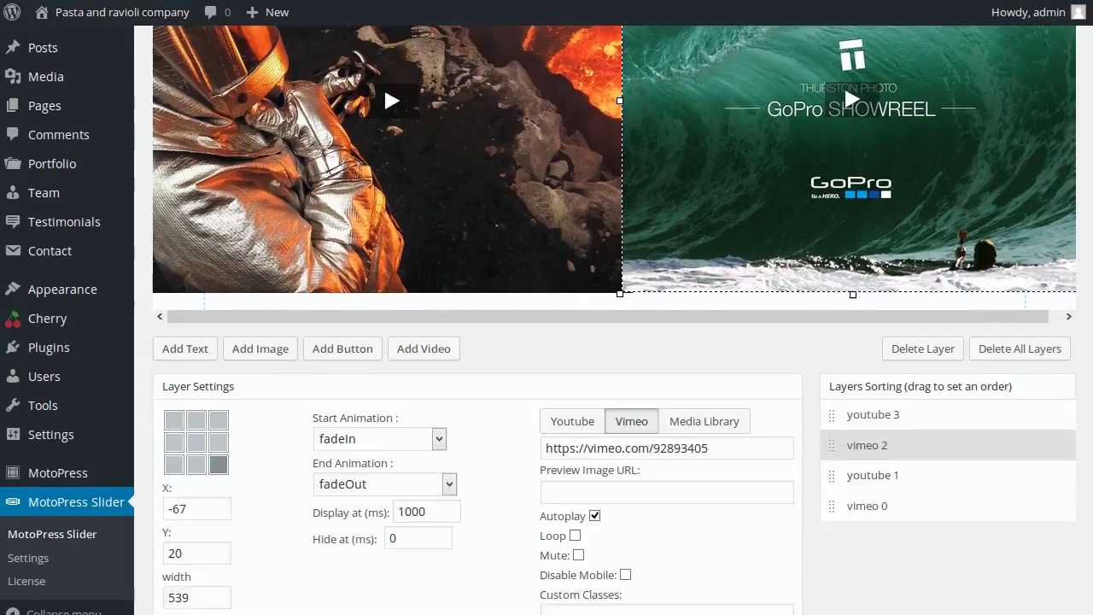
- Go through the video layers in the layer order list and enable Autoplay for the youtube 3 layer
click(885, 400)
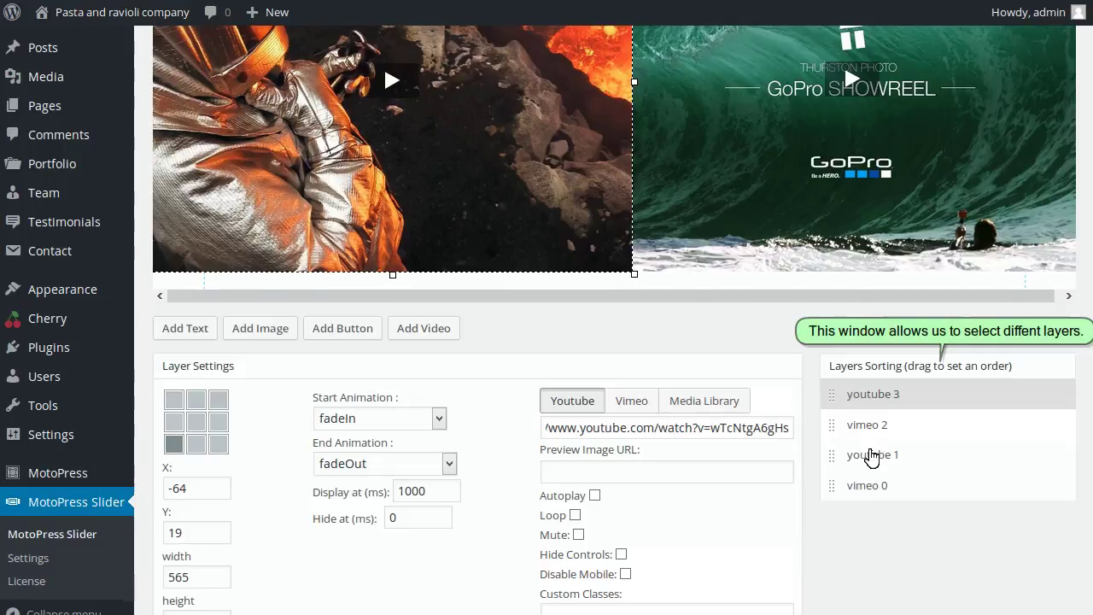
click(871, 457)
click(866, 489)
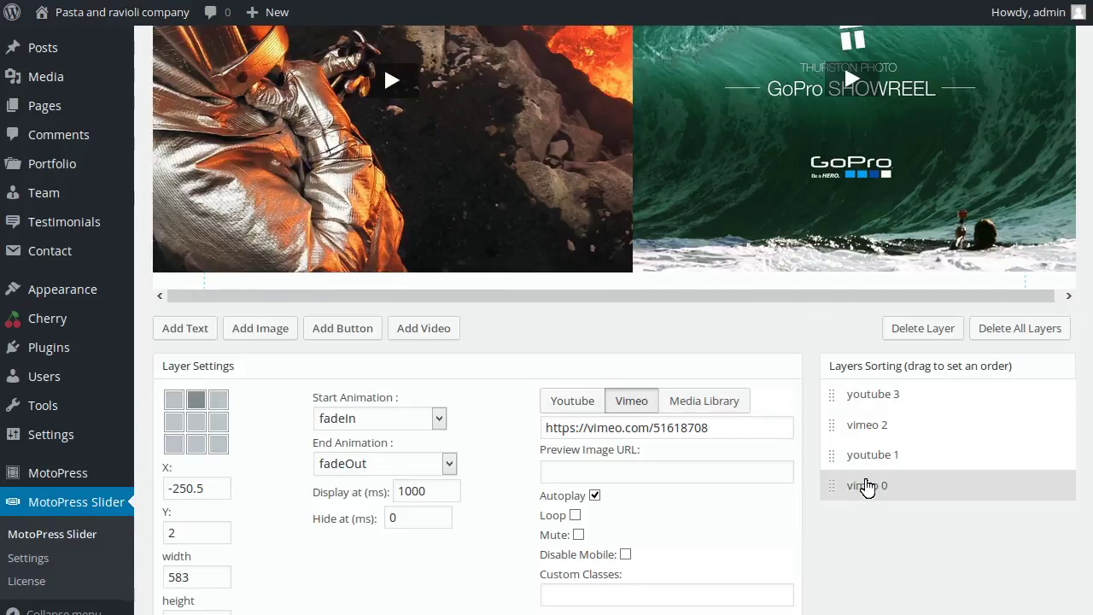
click(872, 456)
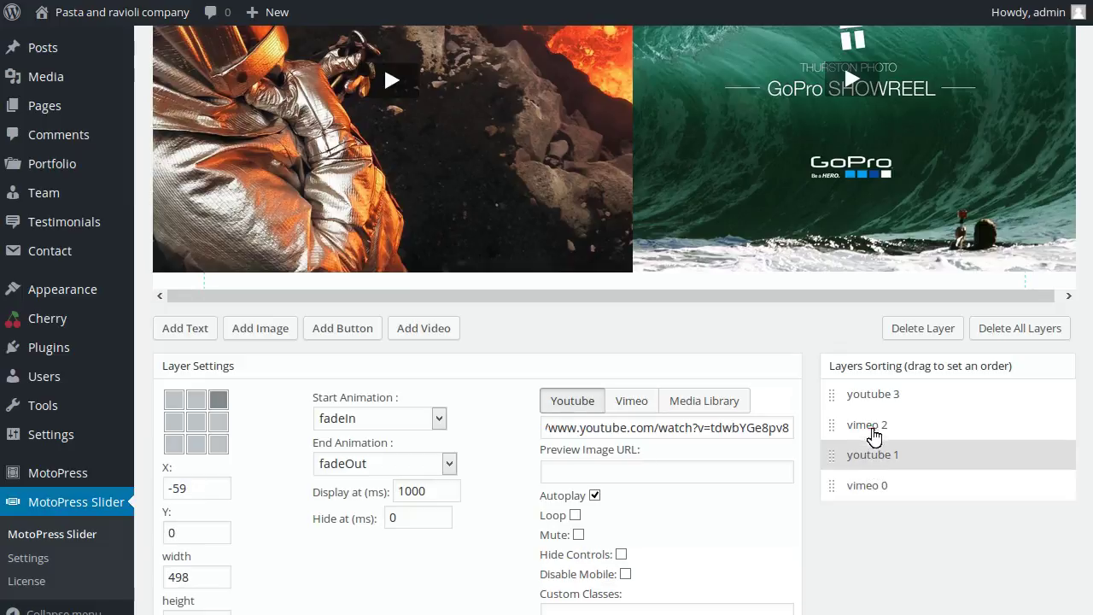
click(873, 427)
click(872, 398)
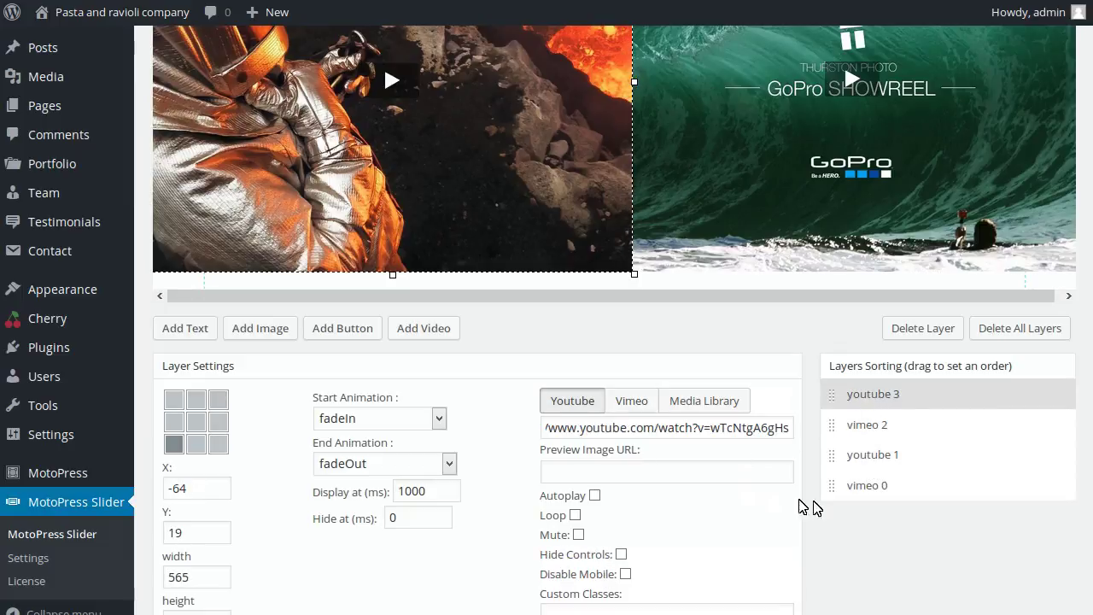
click(595, 497)
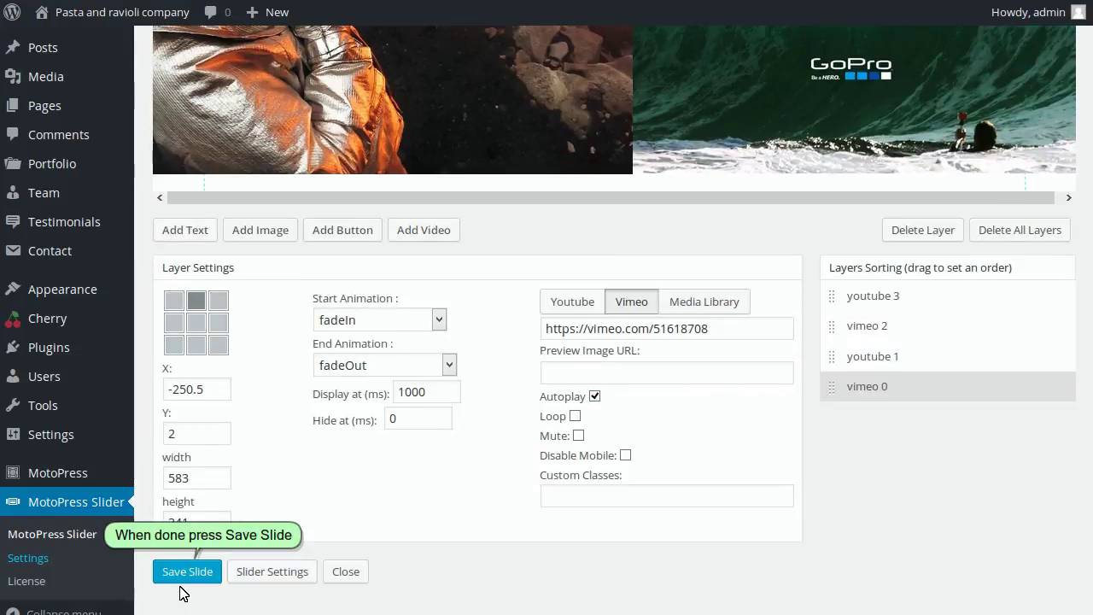
- Save the slide and open the website's home page
click(187, 576)
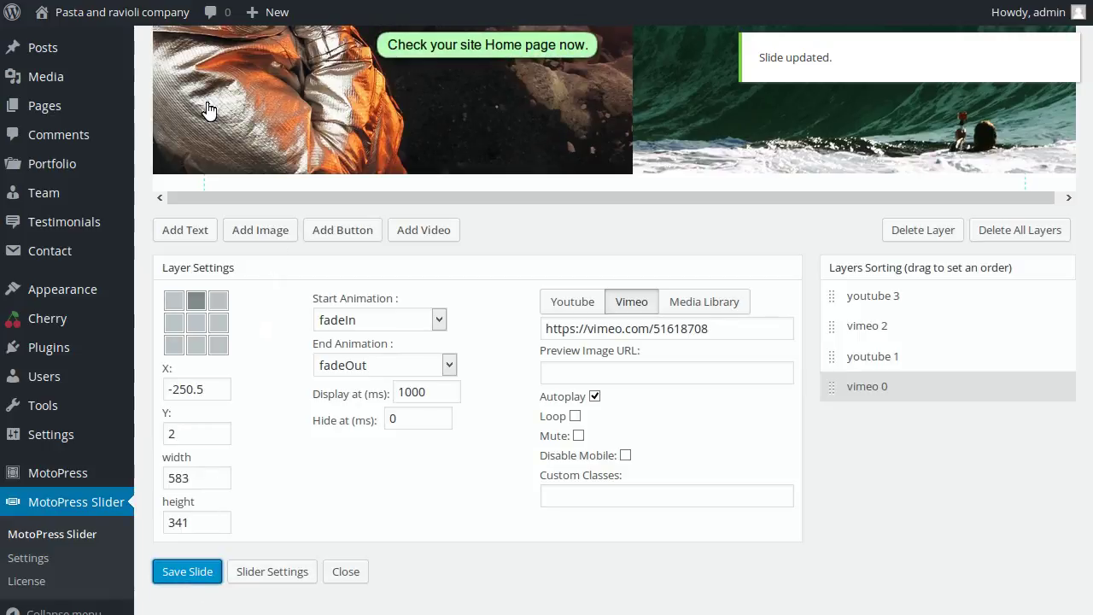
mouse_move(73, 24)
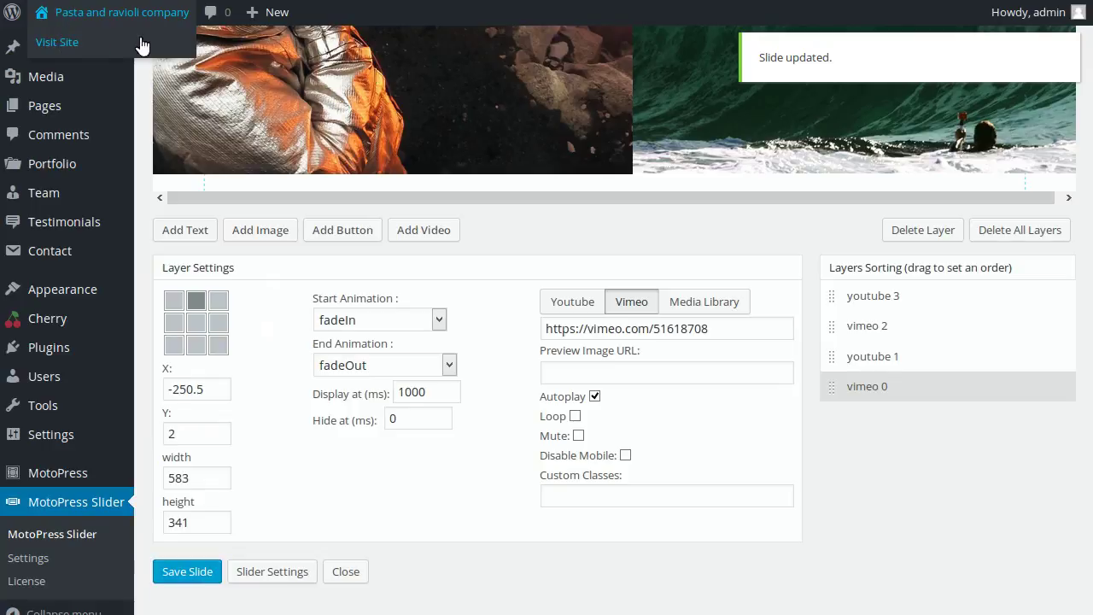
click(142, 46)
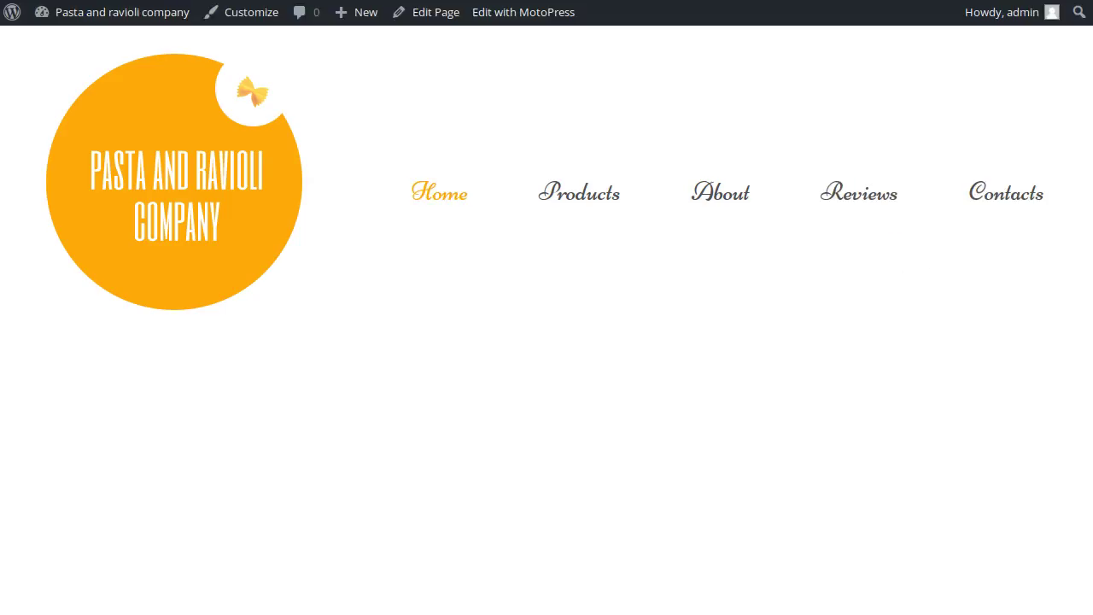
- Examine the four video layers playing in the home page slider
scroll(547, 341, down, 5)
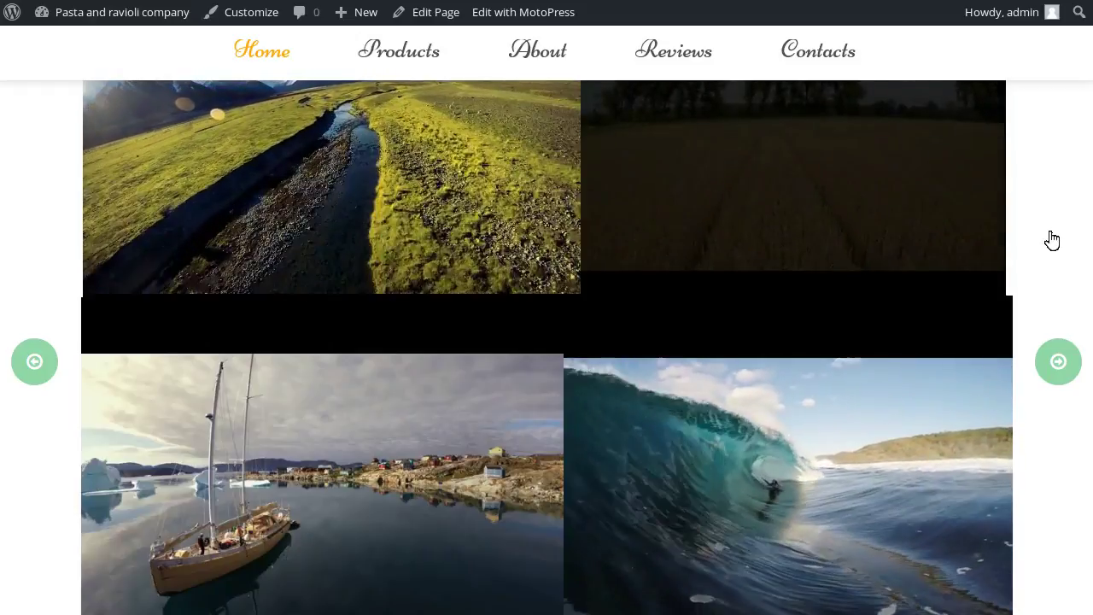
scroll(1052, 241, up, 1)
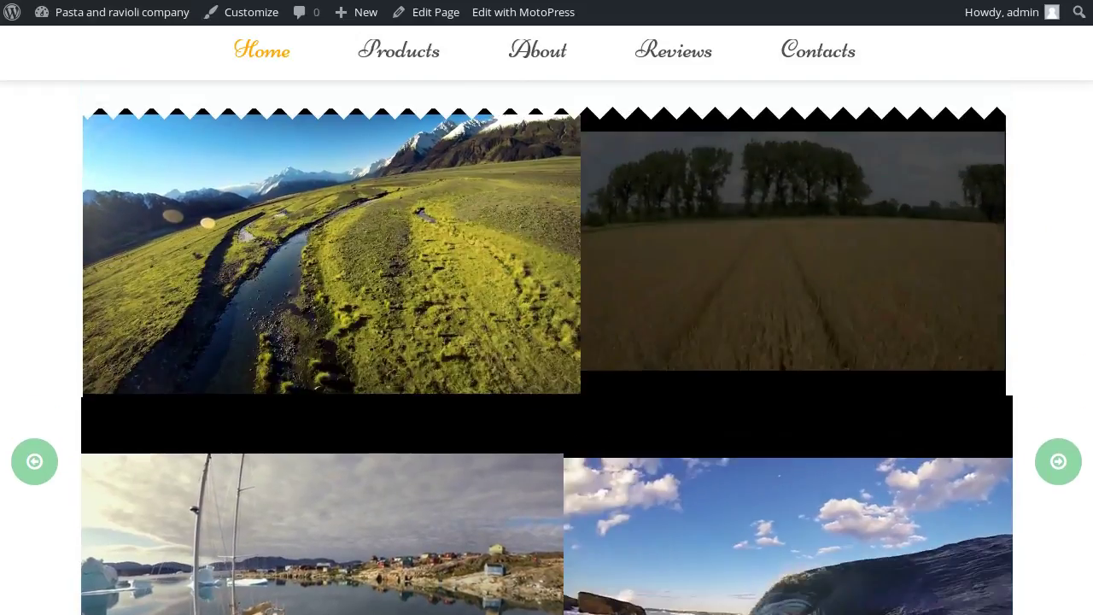
scroll(547, 341, down, 1)
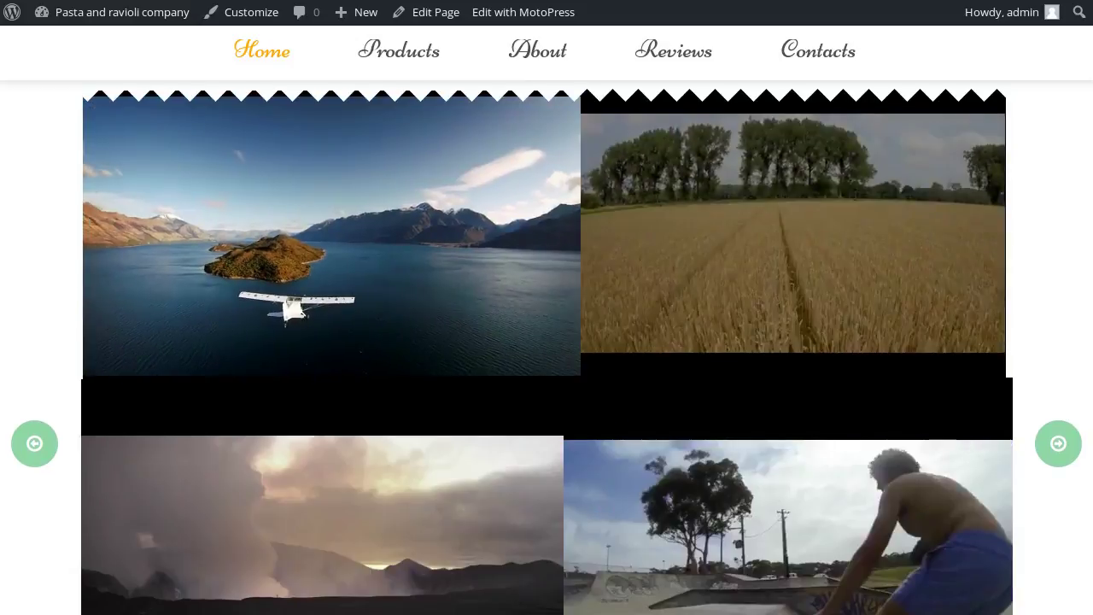
scroll(547, 347, down, 1)
scroll(546, 348, down, 1)
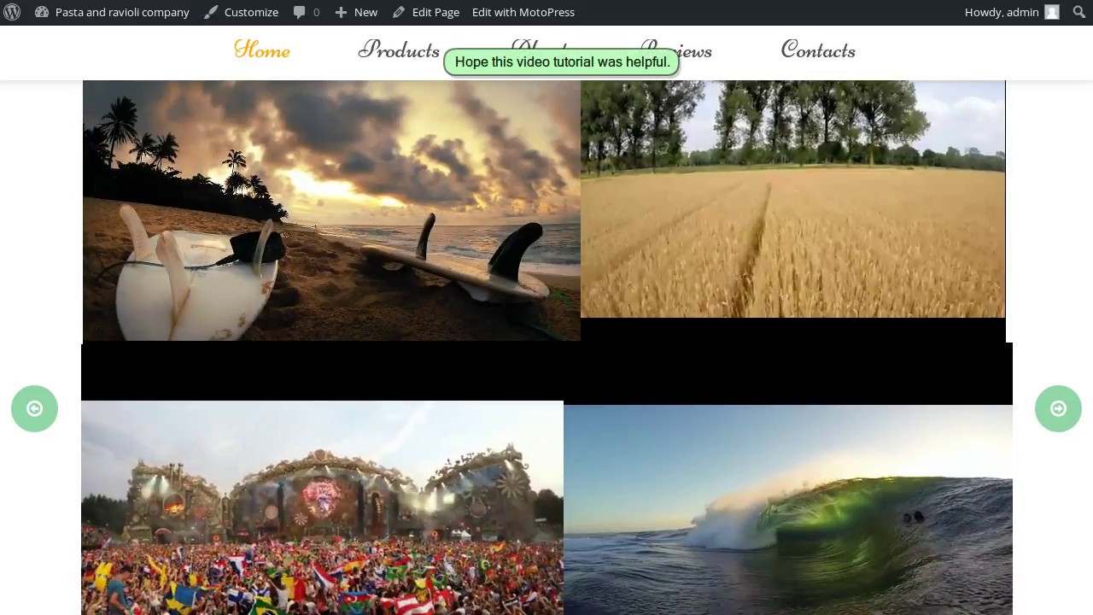
scroll(547, 342, up, 2)
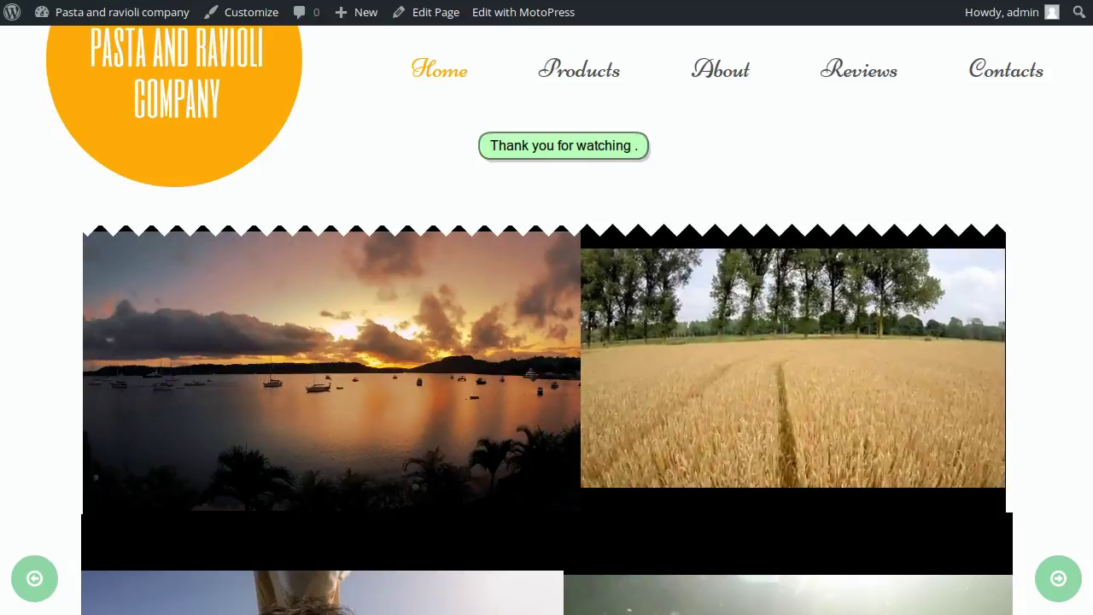